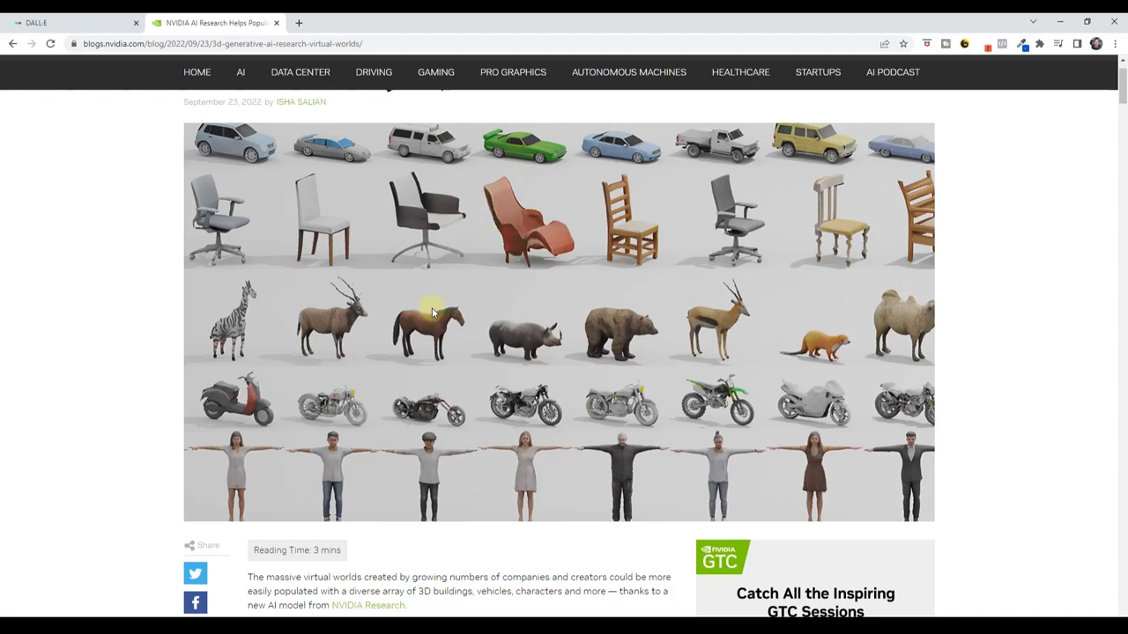
# - Scroll through the NVIDIA article and start the GET3D demo video muted
pyautogui.scroll(-1, 467, 323)
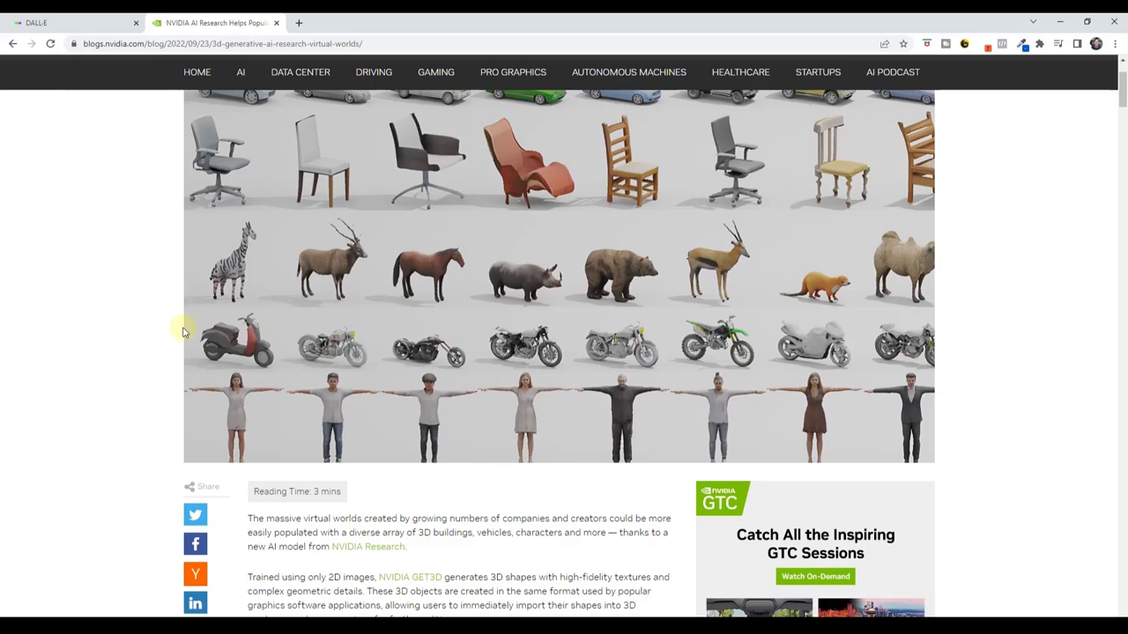
pyautogui.scroll(3, 397, 387)
pyautogui.scroll(-2, 438, 227)
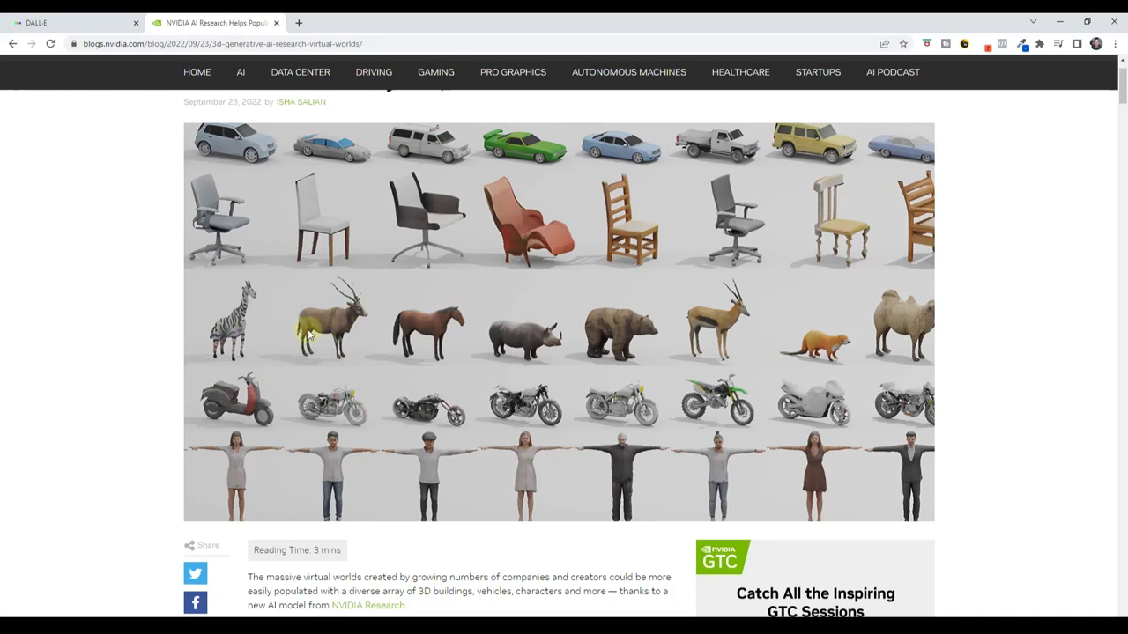
pyautogui.scroll(2, 129, 288)
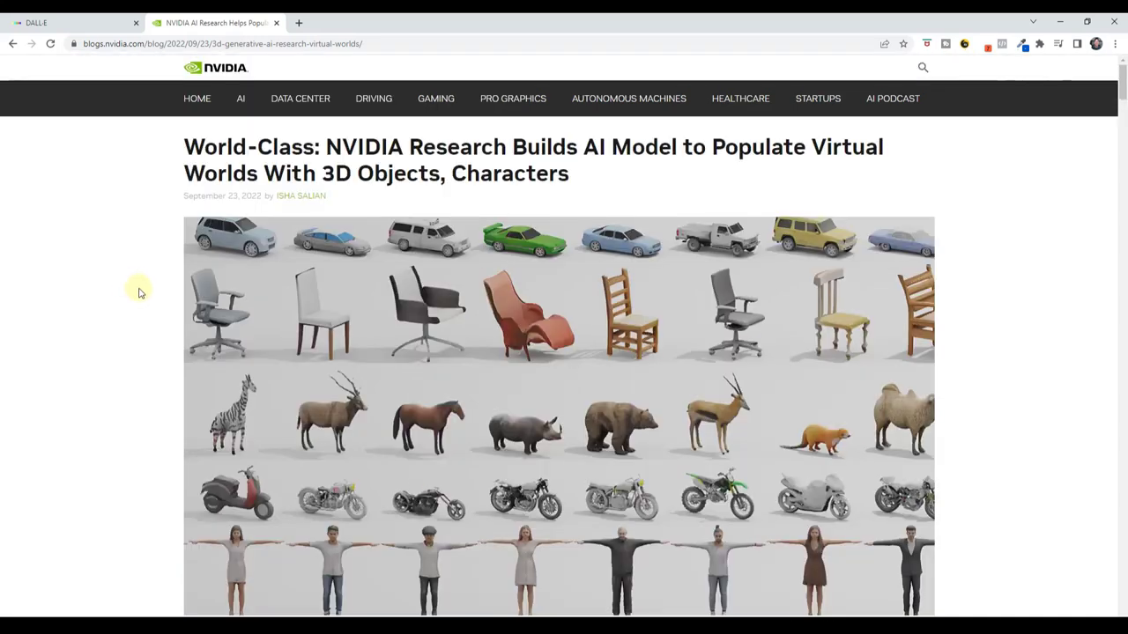
pyautogui.scroll(-1, 143, 291)
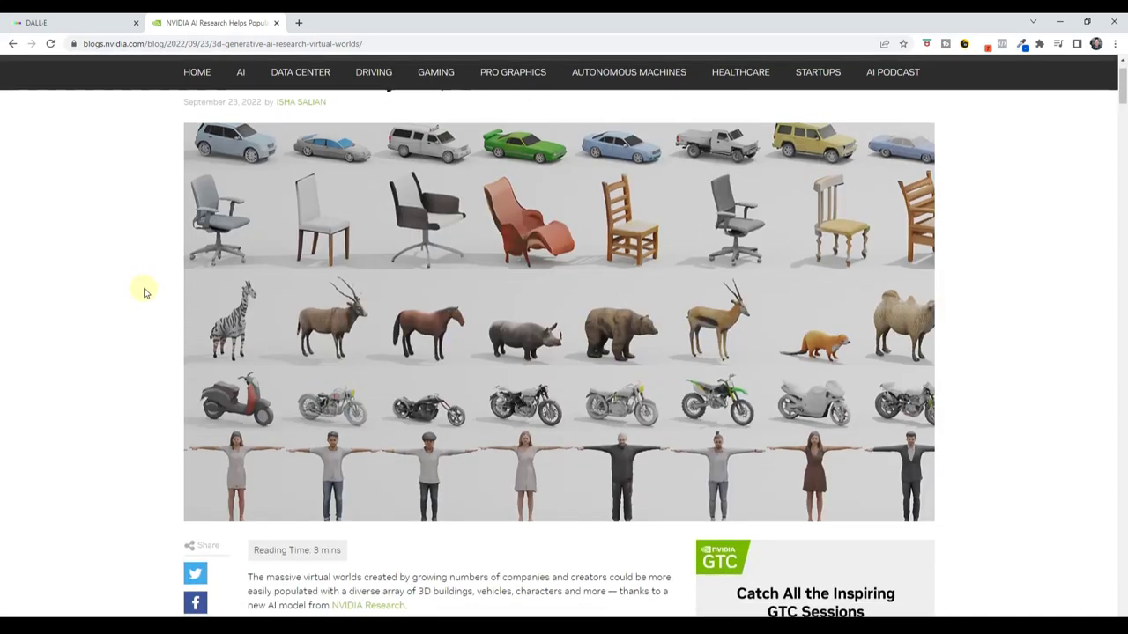
pyautogui.scroll(1, 148, 291)
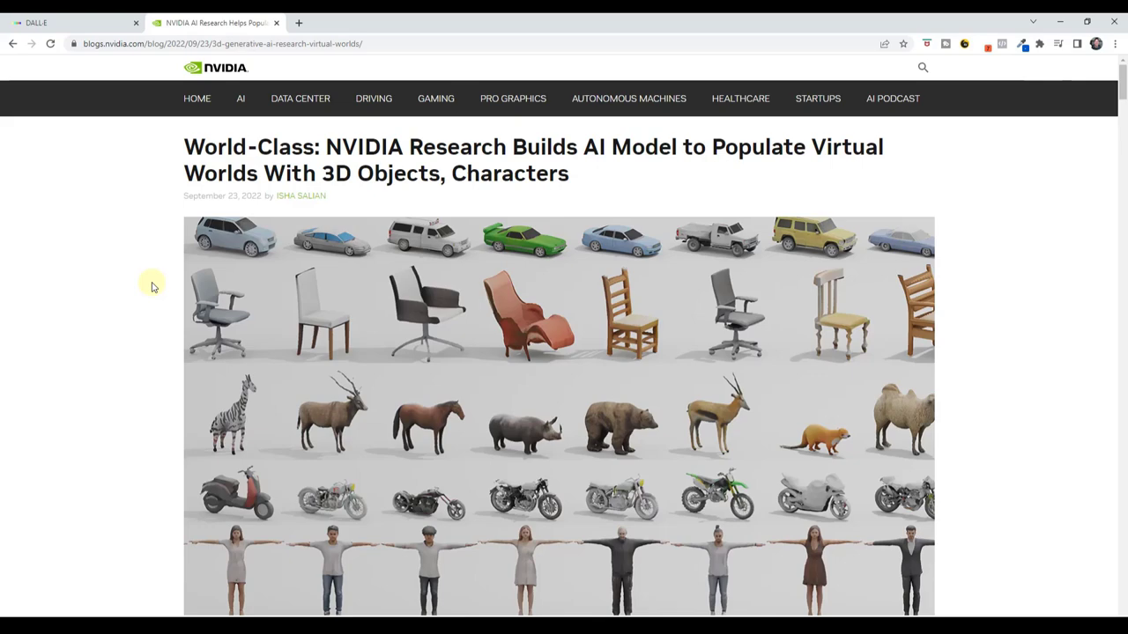
pyautogui.scroll(-9, 147, 352)
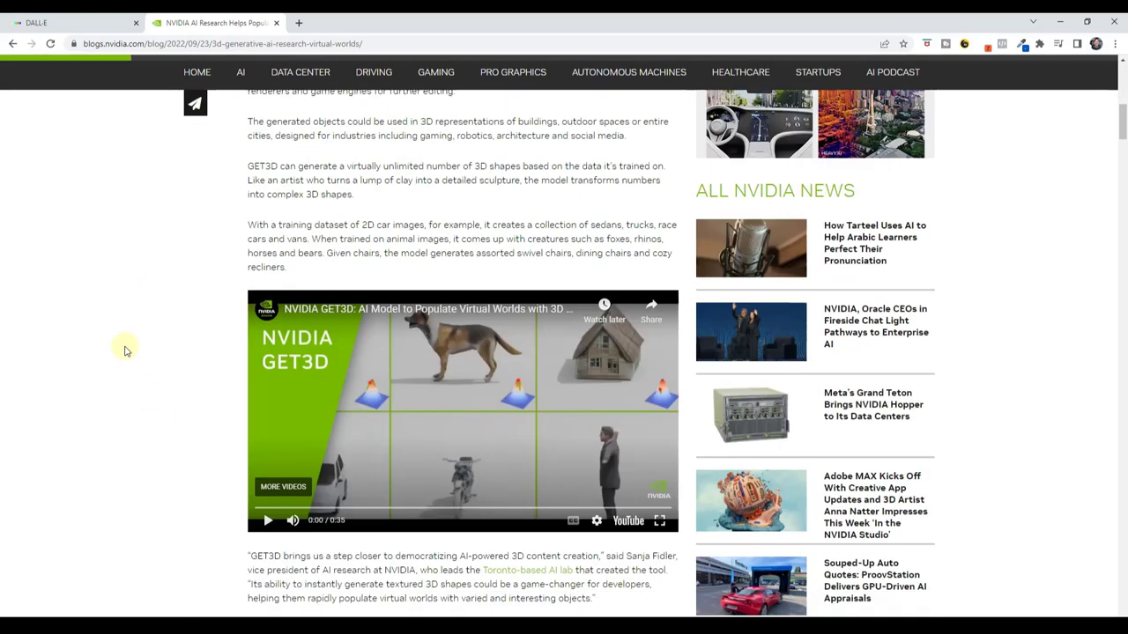
pyautogui.scroll(-2, 121, 344)
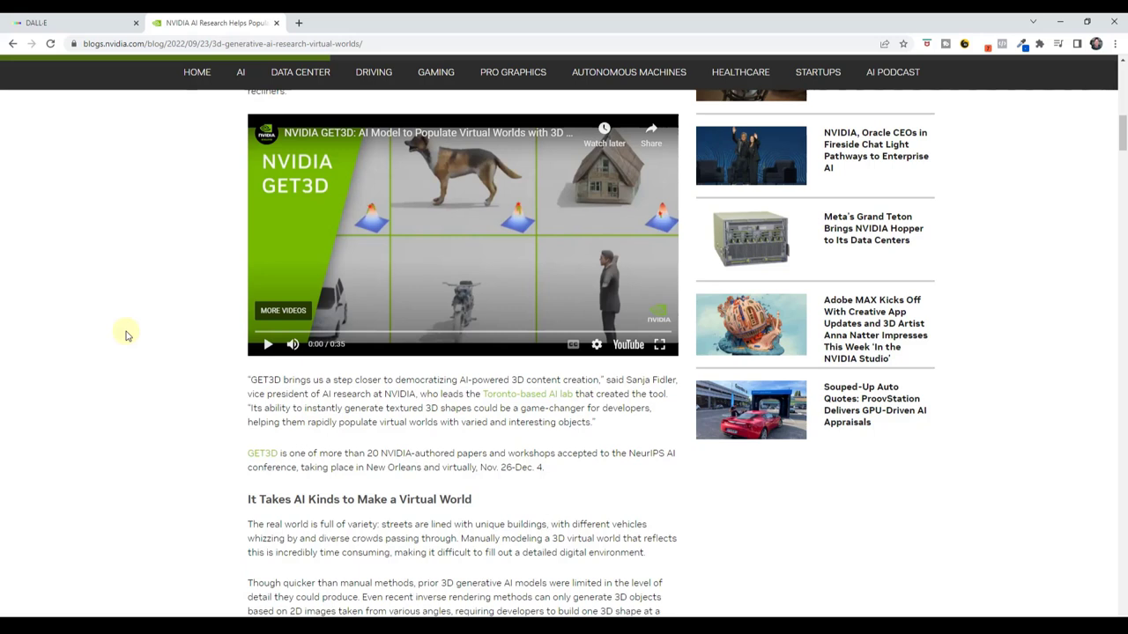
pyautogui.click(292, 344)
pyautogui.click(268, 344)
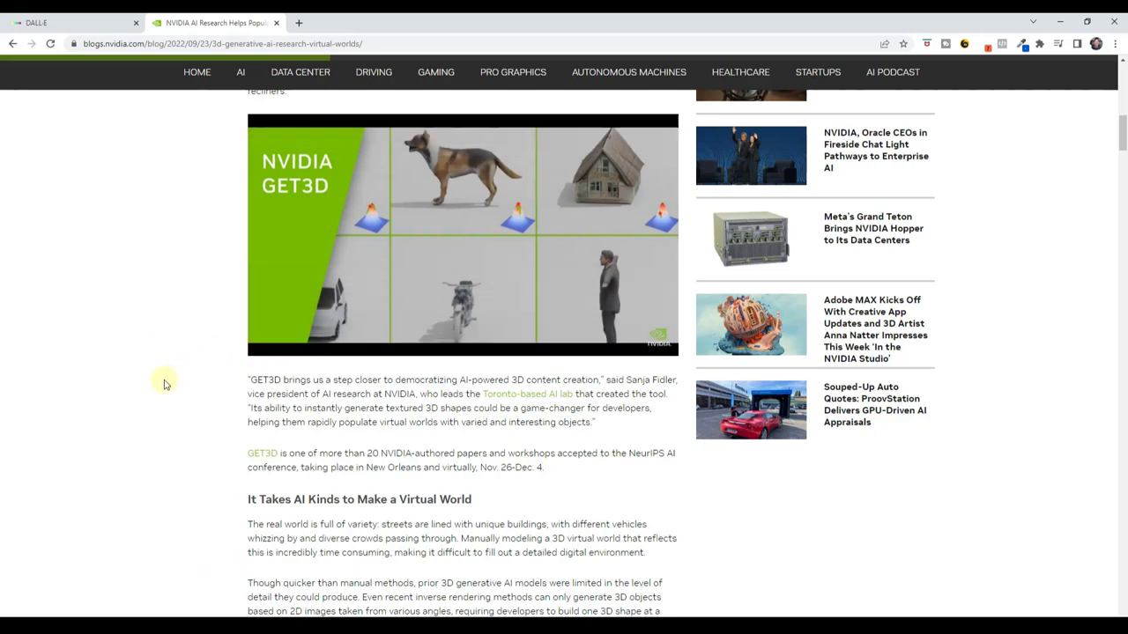
# - Pause the GET3D video at 0:31 and continue down the article
pyautogui.scroll(1, 163, 384)
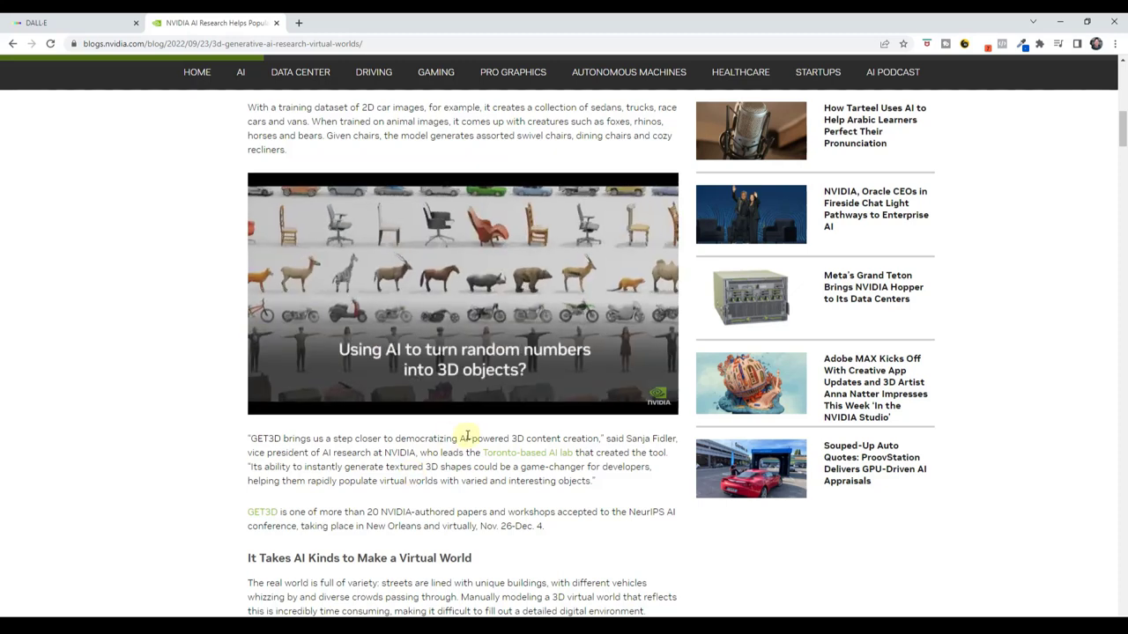
pyautogui.moveTo(503, 342)
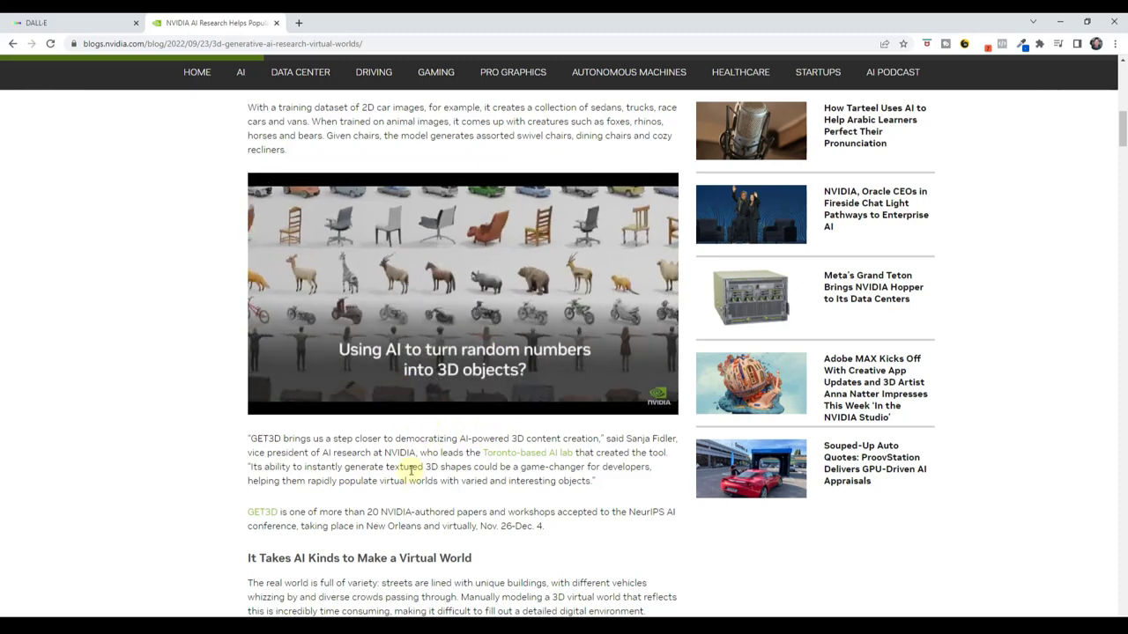
pyautogui.moveTo(436, 304)
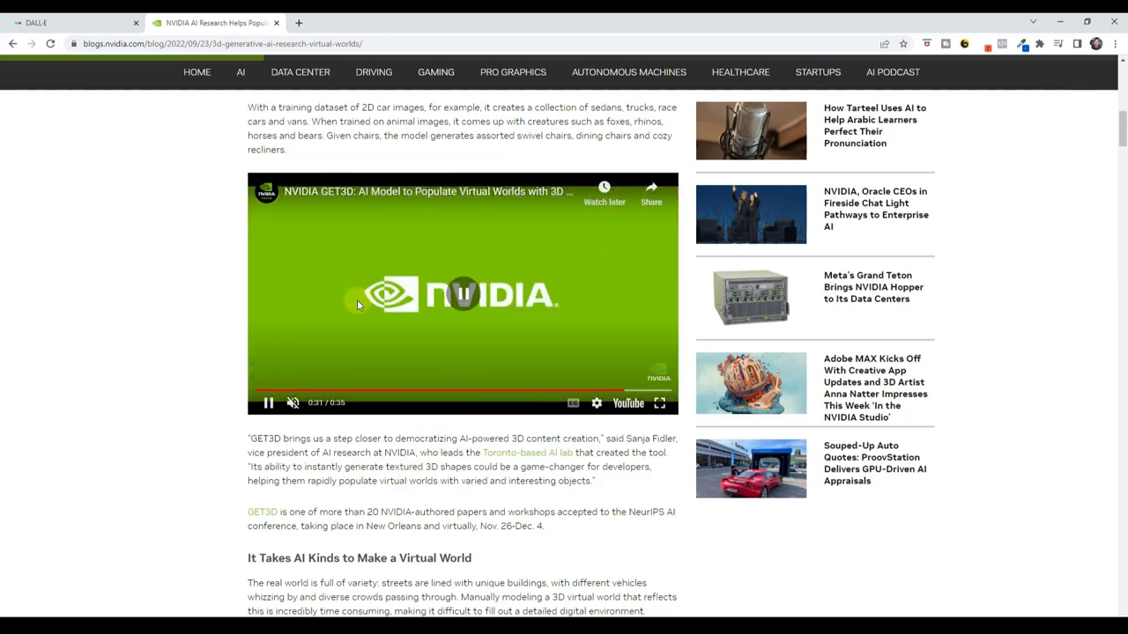
pyautogui.click(356, 299)
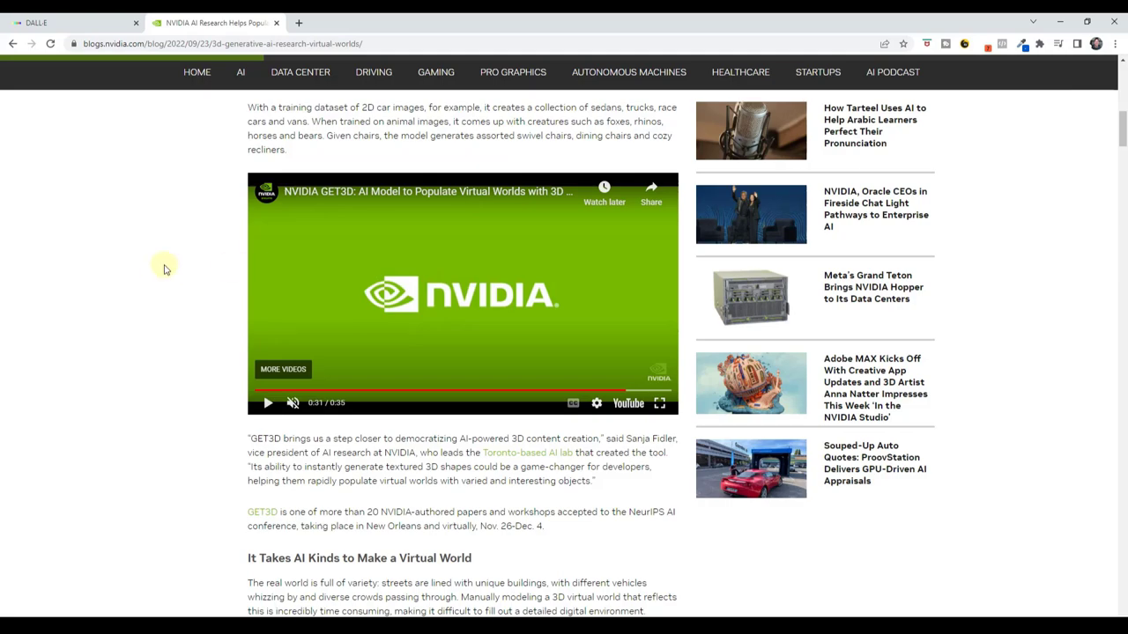
pyautogui.scroll(-3, 176, 282)
pyautogui.scroll(-2, 181, 291)
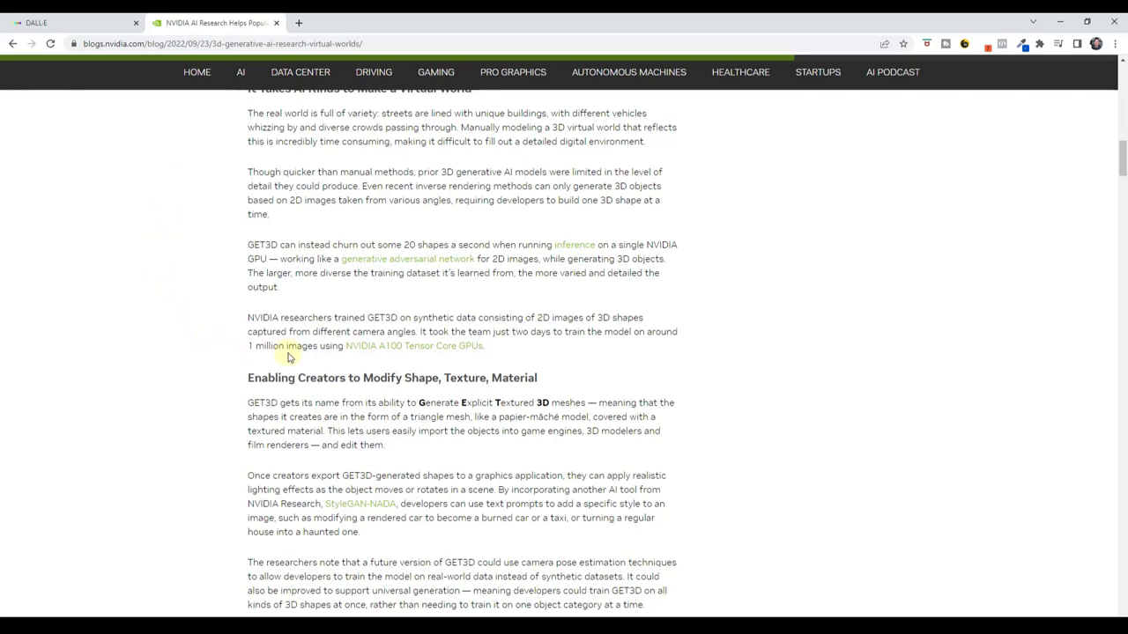
pyautogui.scroll(-3, 319, 331)
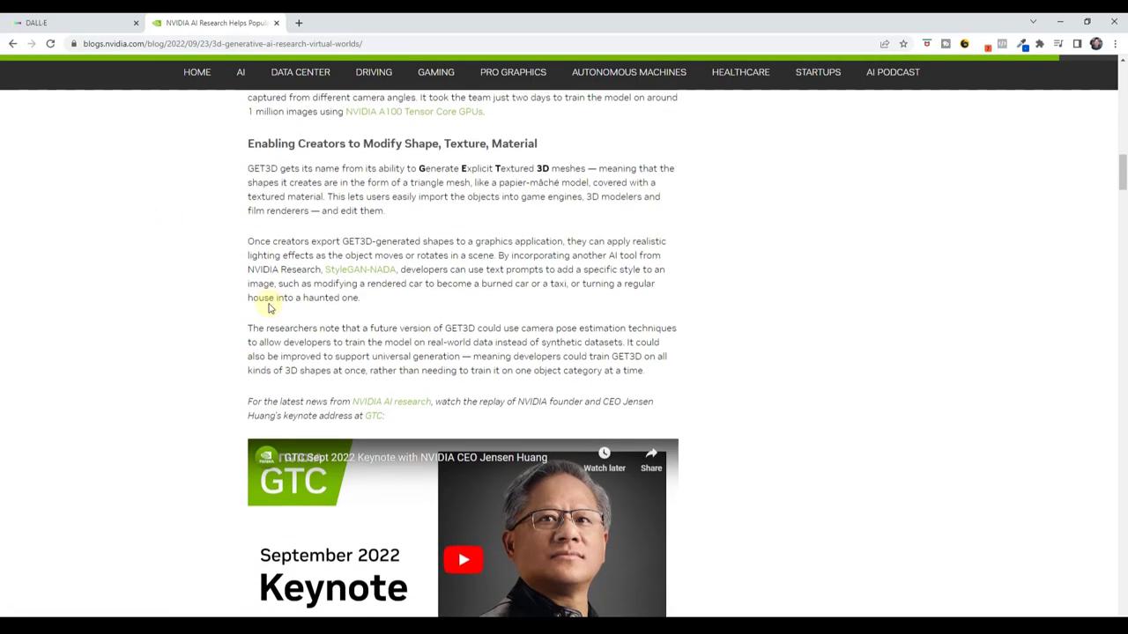
pyautogui.scroll(2, 269, 299)
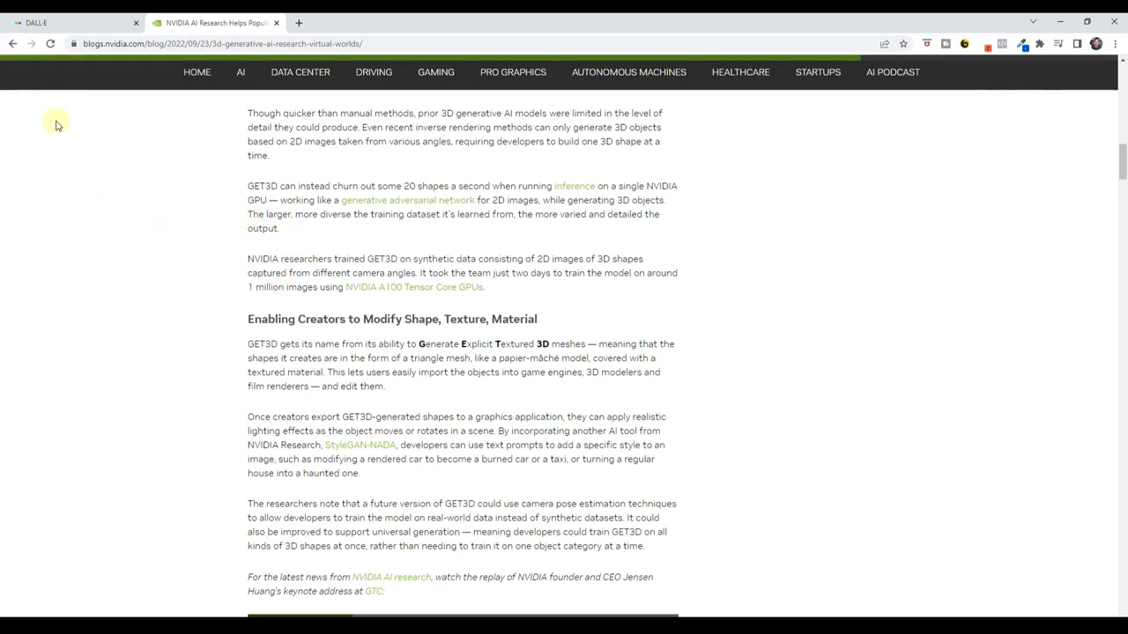
# - In DALL·E, generate images for the prompt 'border collie riding a horse'
pyautogui.click(66, 22)
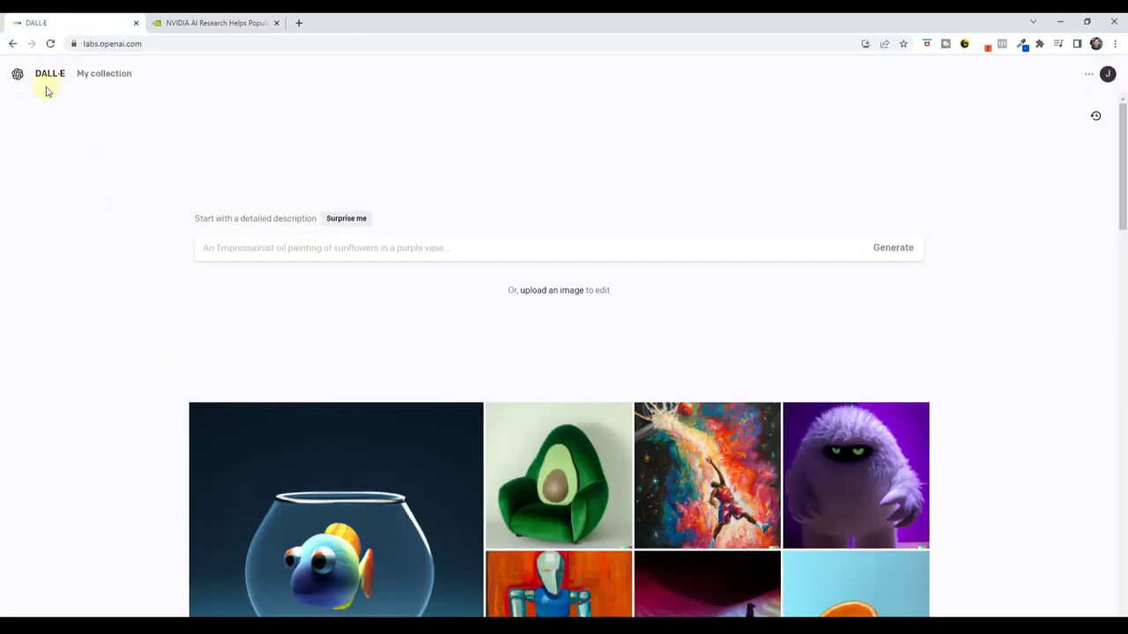
pyautogui.scroll(-2, 105, 261)
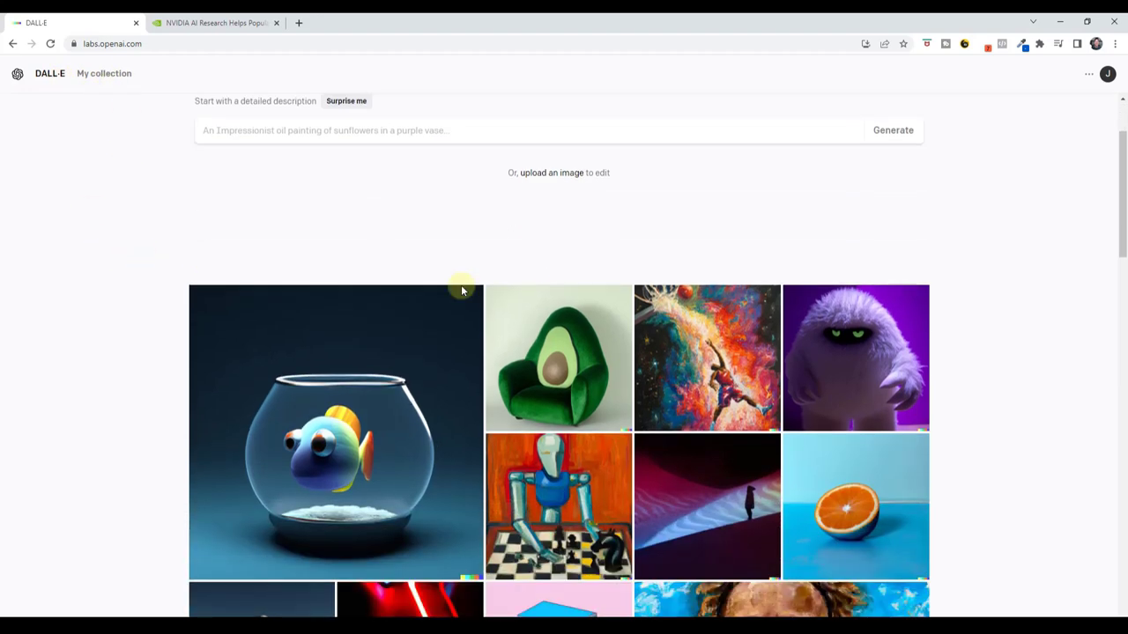
pyautogui.scroll(-1, 431, 503)
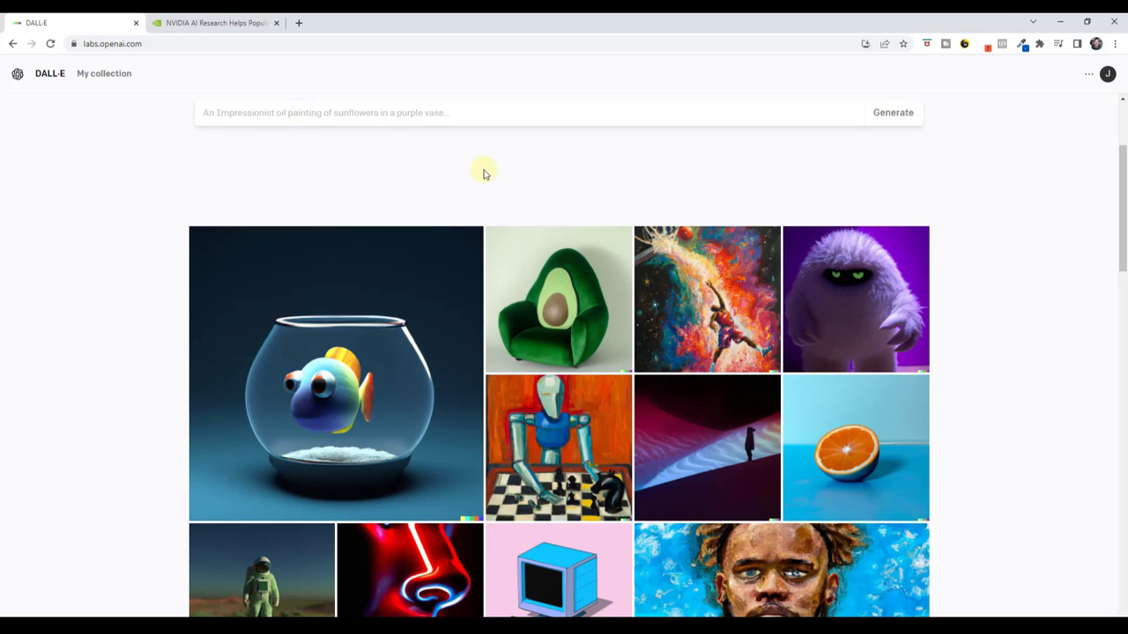
pyautogui.write('do')
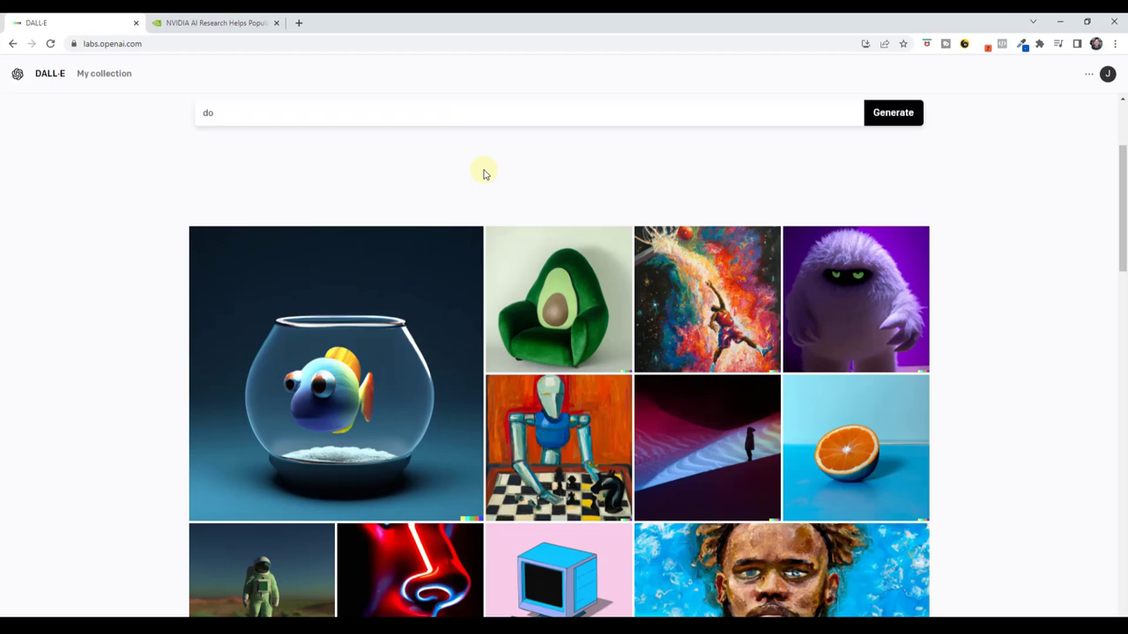
pyautogui.write('g')
pyautogui.press('BackSpace')
pyautogui.press('BackSpace')
pyautogui.press('BackSpace')
pyautogui.write('bor')
pyautogui.scroll(1, 564, 230)
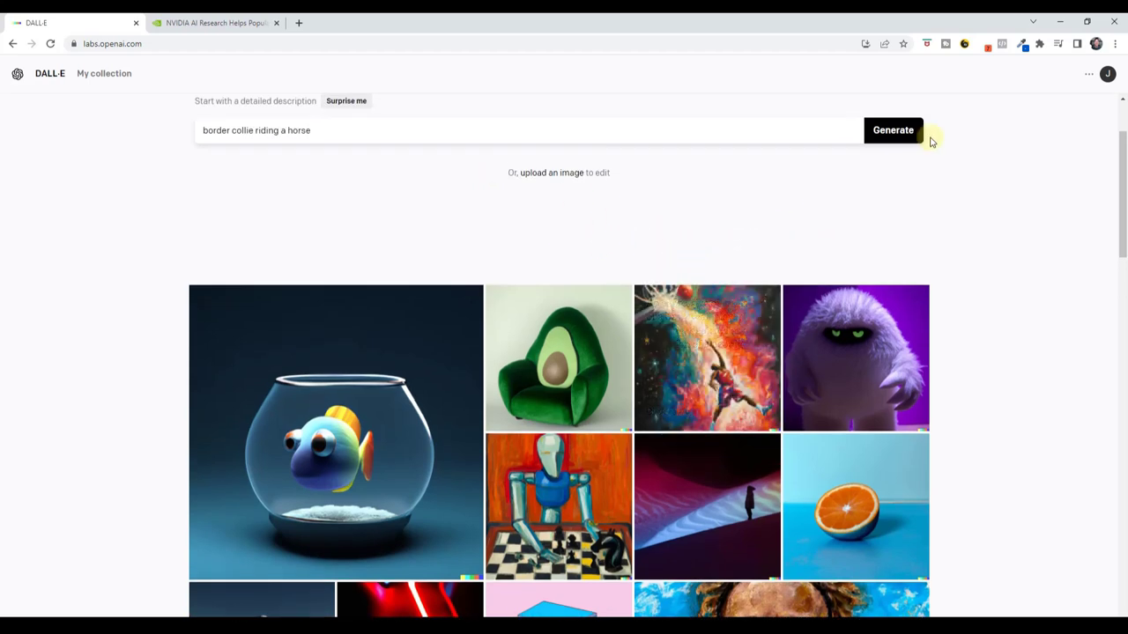
pyautogui.click(895, 132)
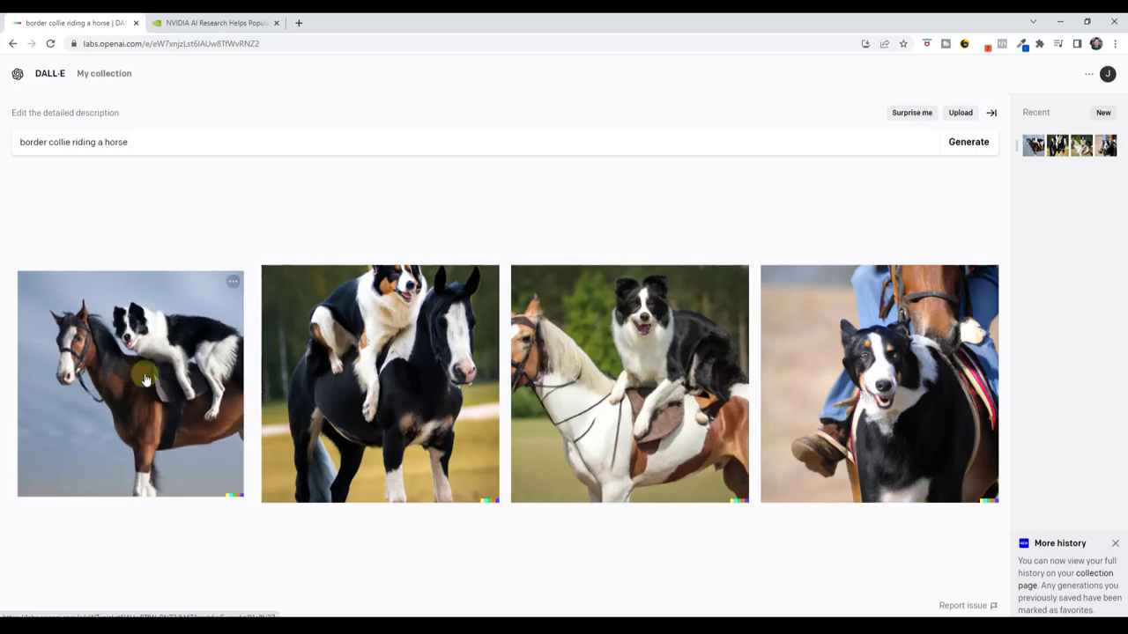
# - View the third result, a collie on a piebald horse, enlarged, then return to the grid
pyautogui.click(645, 350)
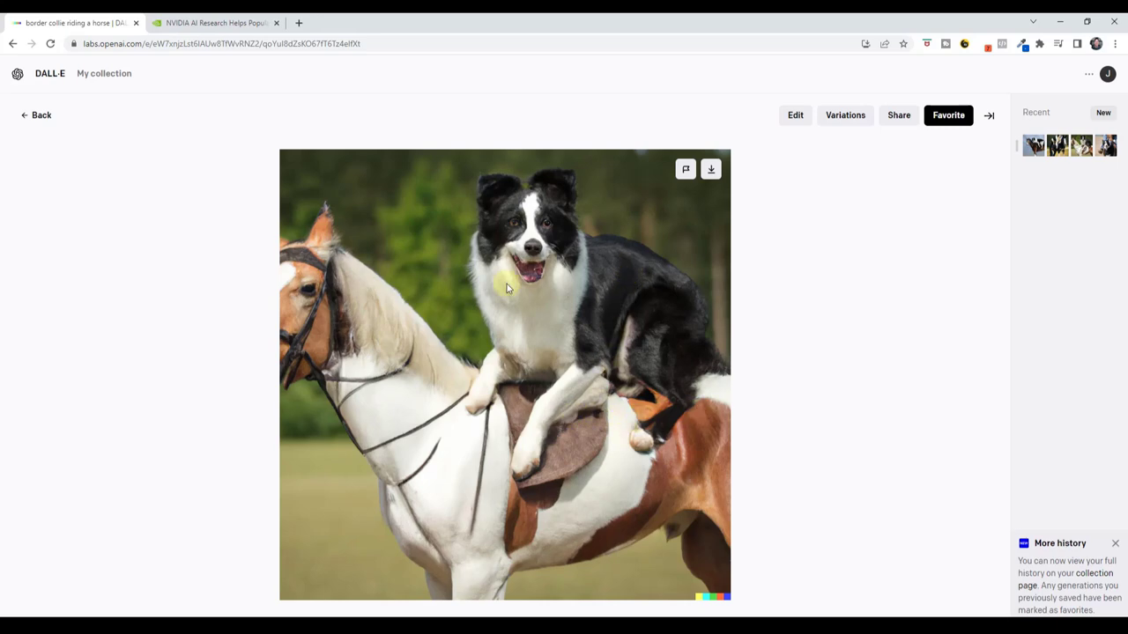
pyautogui.click(40, 123)
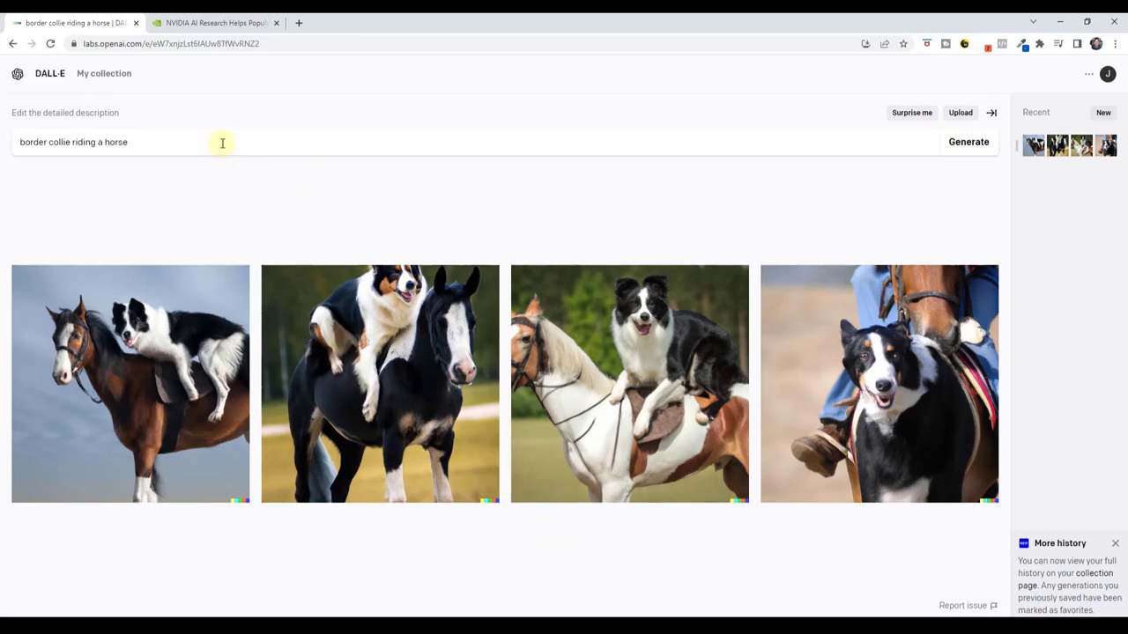
# - Replace the prompt with 'worn red brick texture', generate, and open the second brick image
pyautogui.click(224, 142)
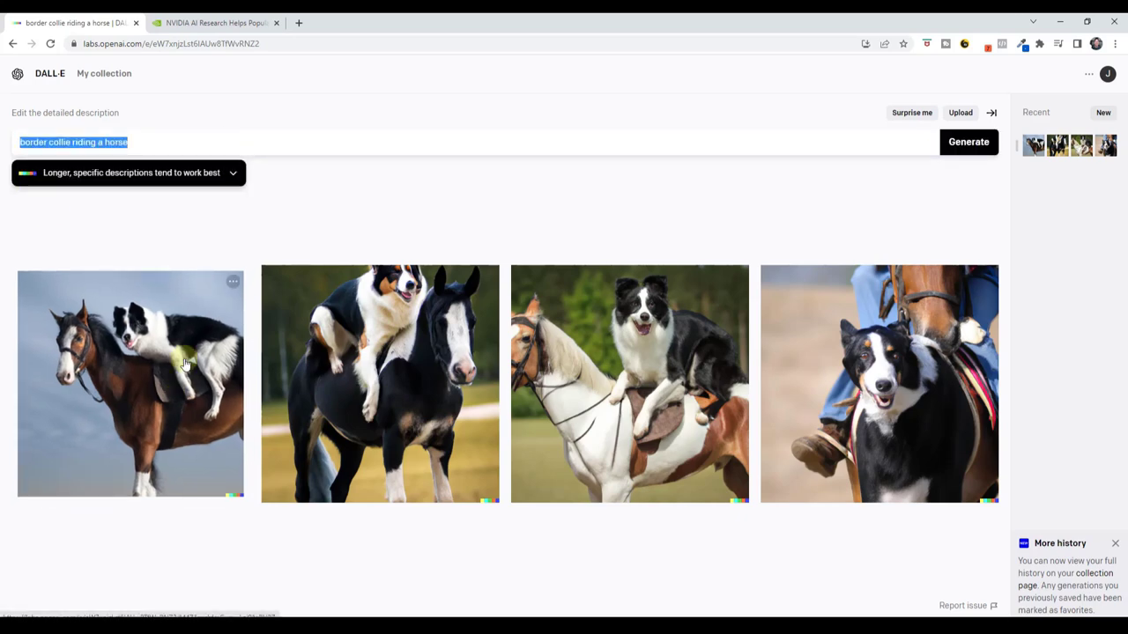
pyautogui.write('worn red brick texture')
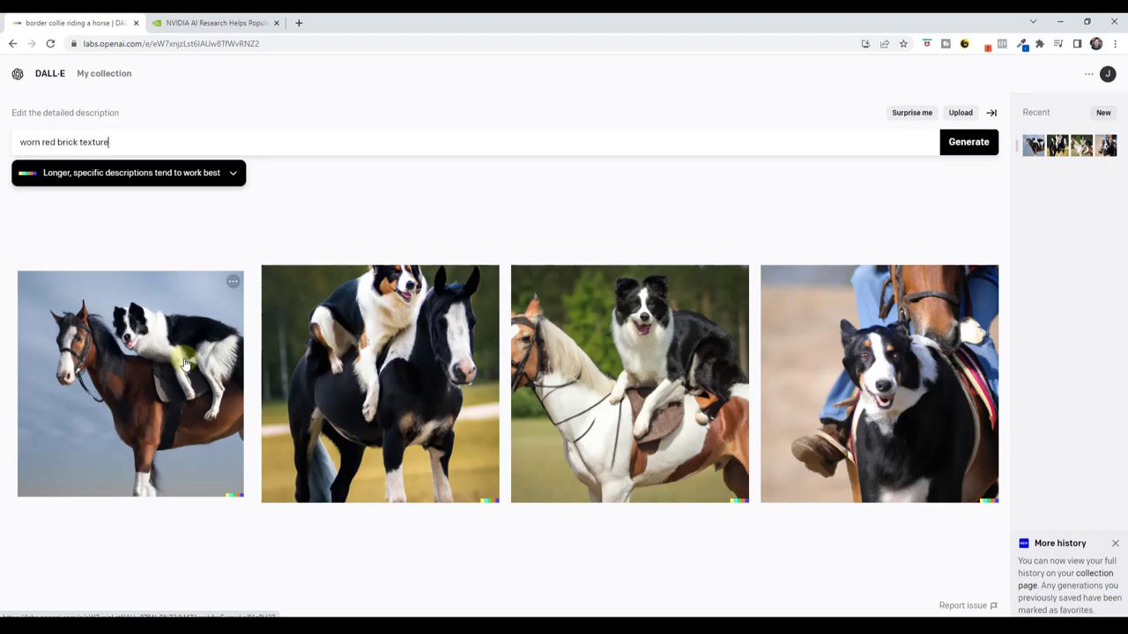
pyautogui.press('Return')
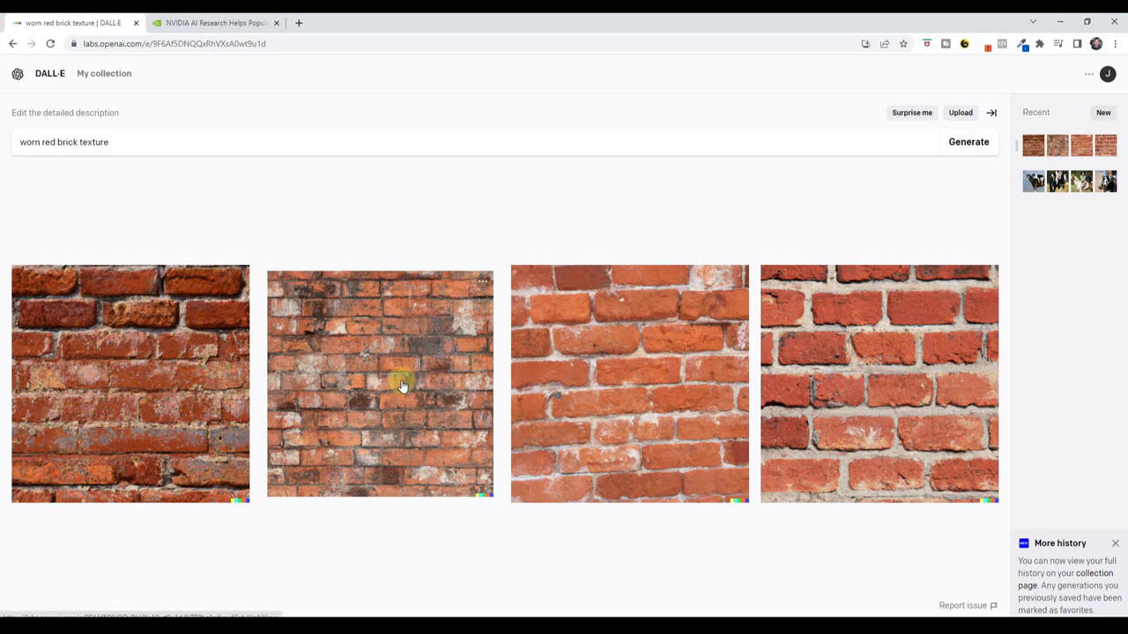
pyautogui.click(392, 377)
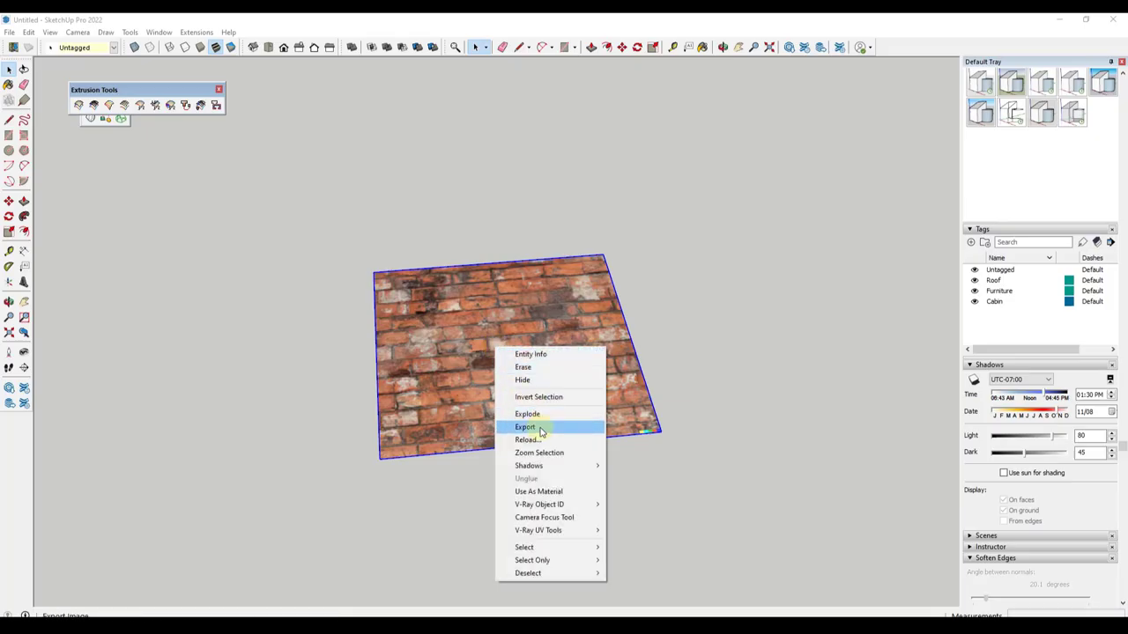
# - Explode the imported brick image and draw a large new rectangle beside it
pyautogui.click(527, 414)
pyautogui.scroll(-6, 270, 398)
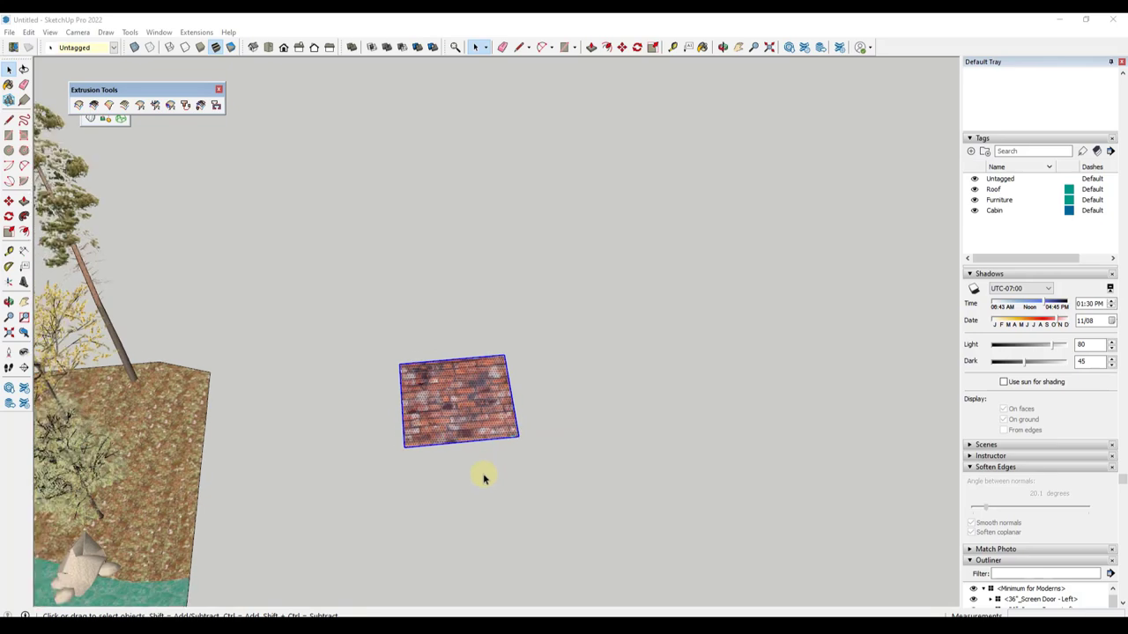
pyautogui.press('r')
pyautogui.click(570, 515)
pyautogui.click(805, 314)
pyautogui.press('space')
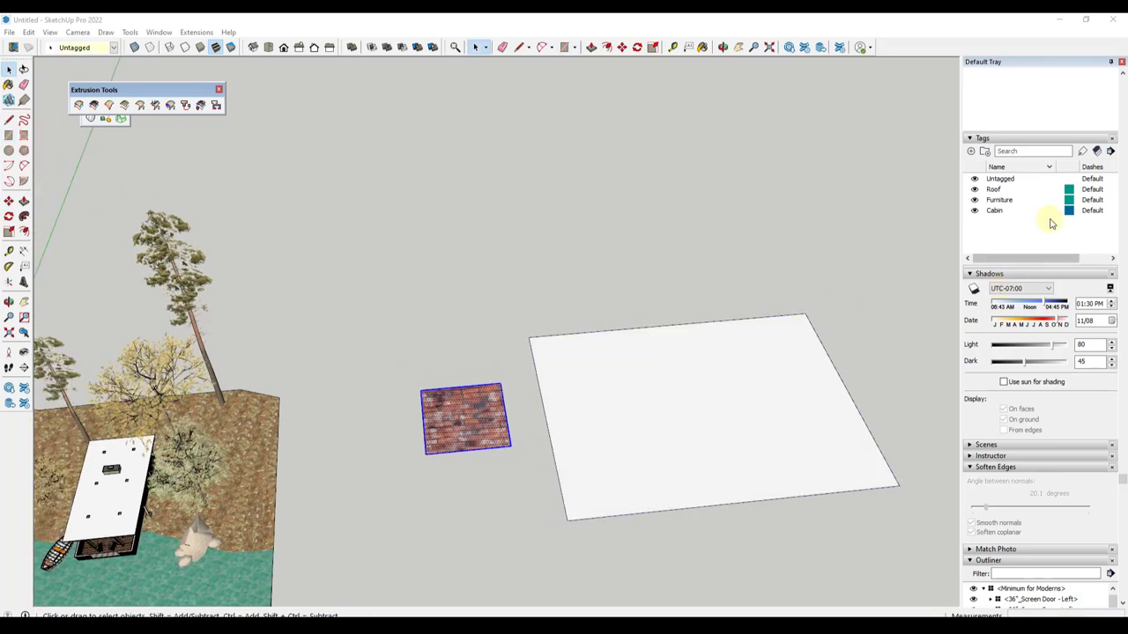
# - Sample the brick material and paint it onto the new rectangle, orbiting to check the tiling
pyautogui.scroll(5, 1103, 207)
pyautogui.scroll(8, 1112, 218)
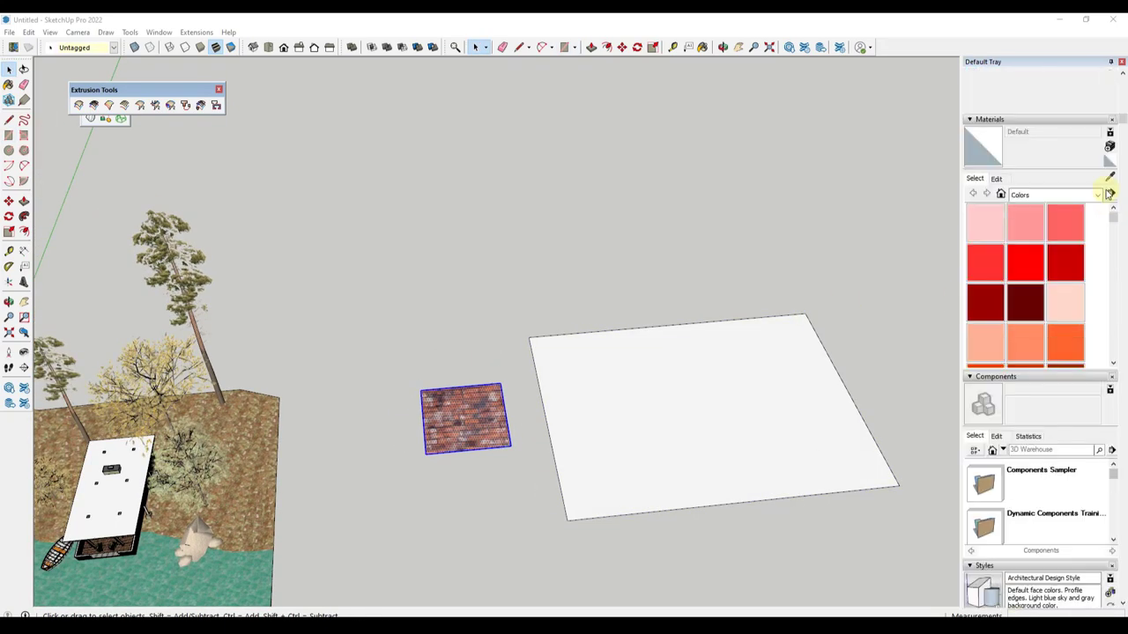
pyautogui.click(1110, 176)
pyautogui.click(474, 402)
pyautogui.click(573, 402)
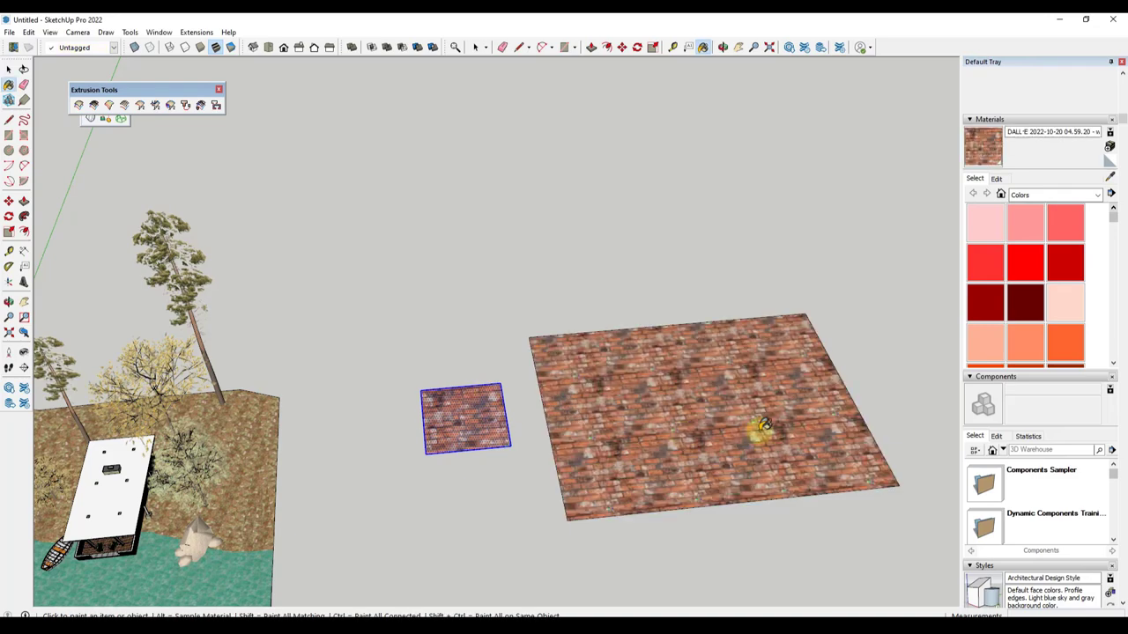
pyautogui.scroll(5, 760, 428)
pyautogui.scroll(5, 516, 528)
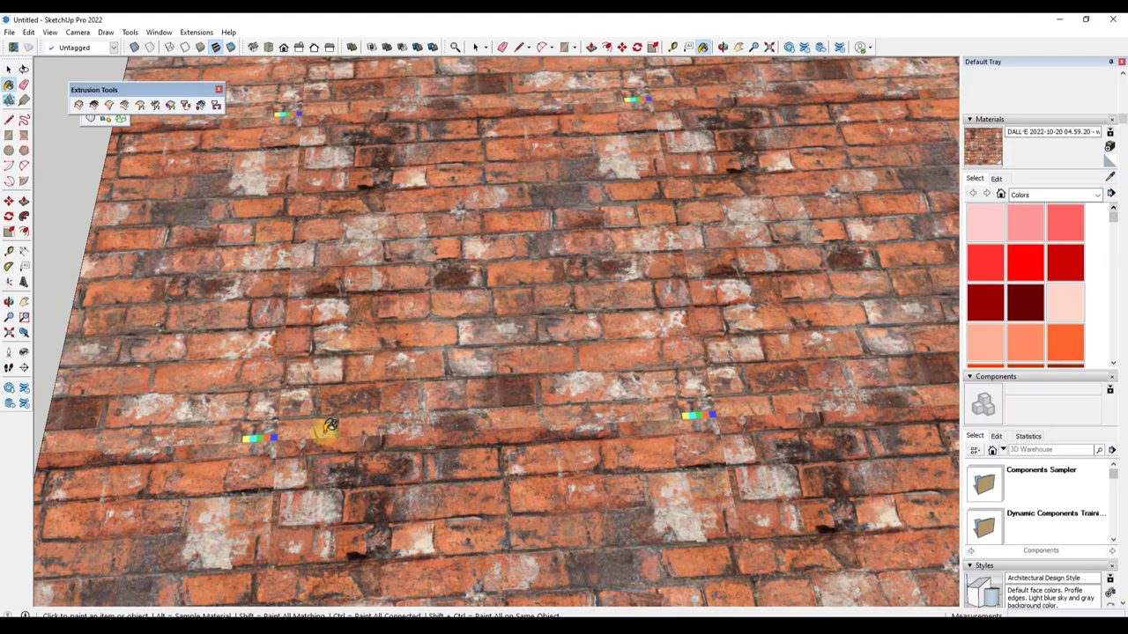
pyautogui.scroll(5, 280, 425)
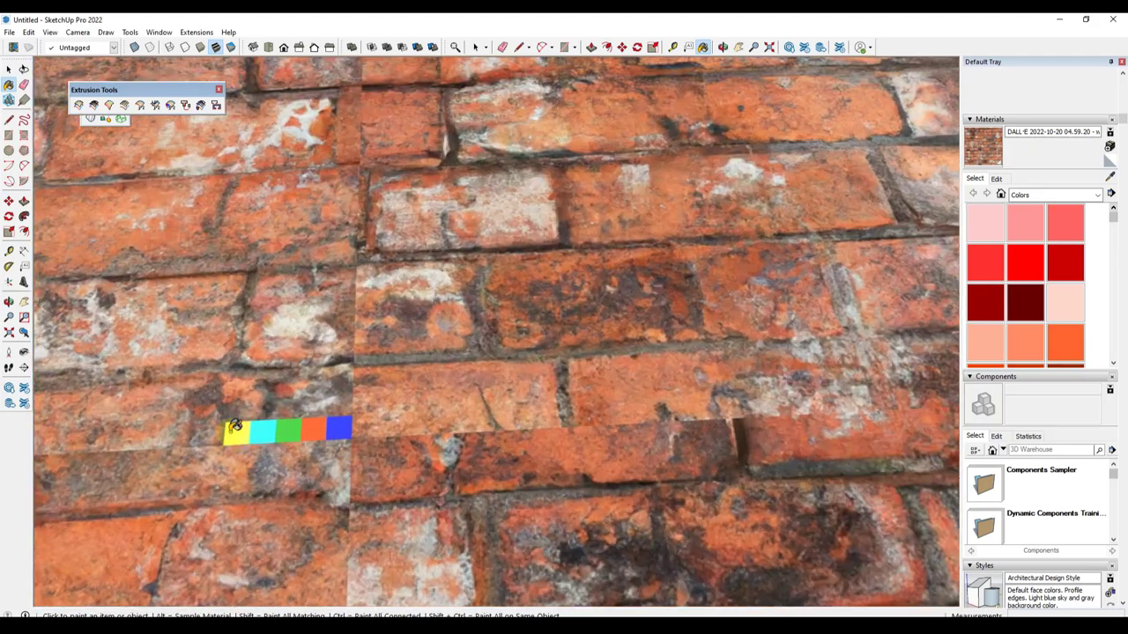
pyautogui.scroll(-10, 411, 395)
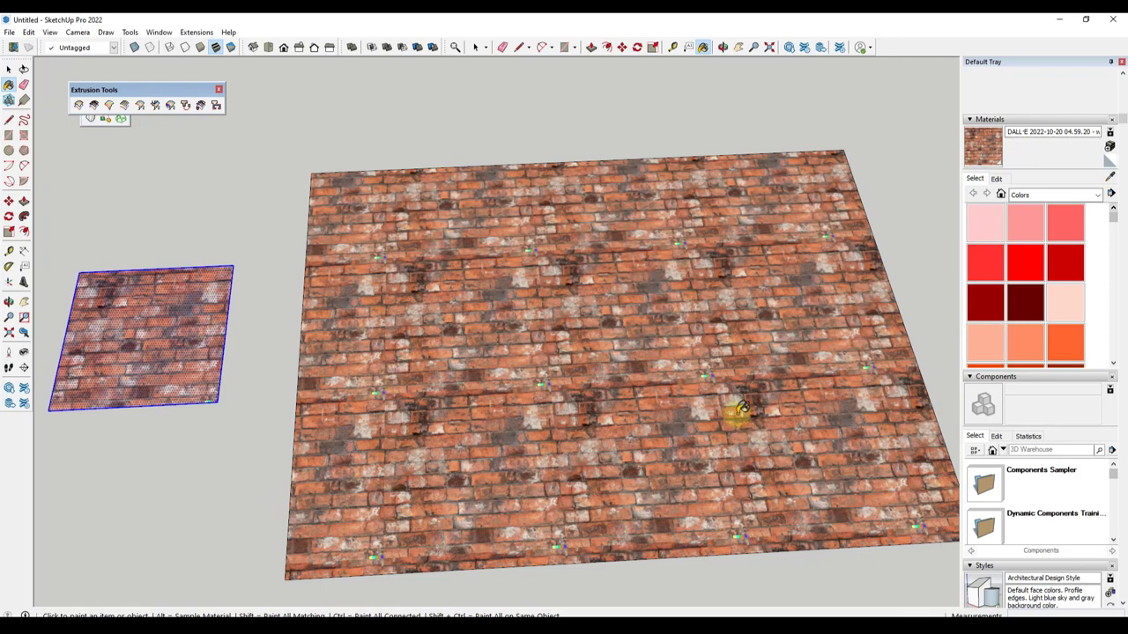
pyautogui.moveTo(740, 410)
pyautogui.mouseDown(button='middle')
pyautogui.moveTo(637, 378)
pyautogui.moveTo(448, 414)
pyautogui.moveTo(433, 403)
pyautogui.moveTo(489, 427)
pyautogui.mouseUp(button='middle')
pyautogui.scroll(-4, 468, 397)
pyautogui.scroll(4, 489, 427)
pyautogui.scroll(-5, 478, 365)
pyautogui.press('space')
pyautogui.click(766, 627)
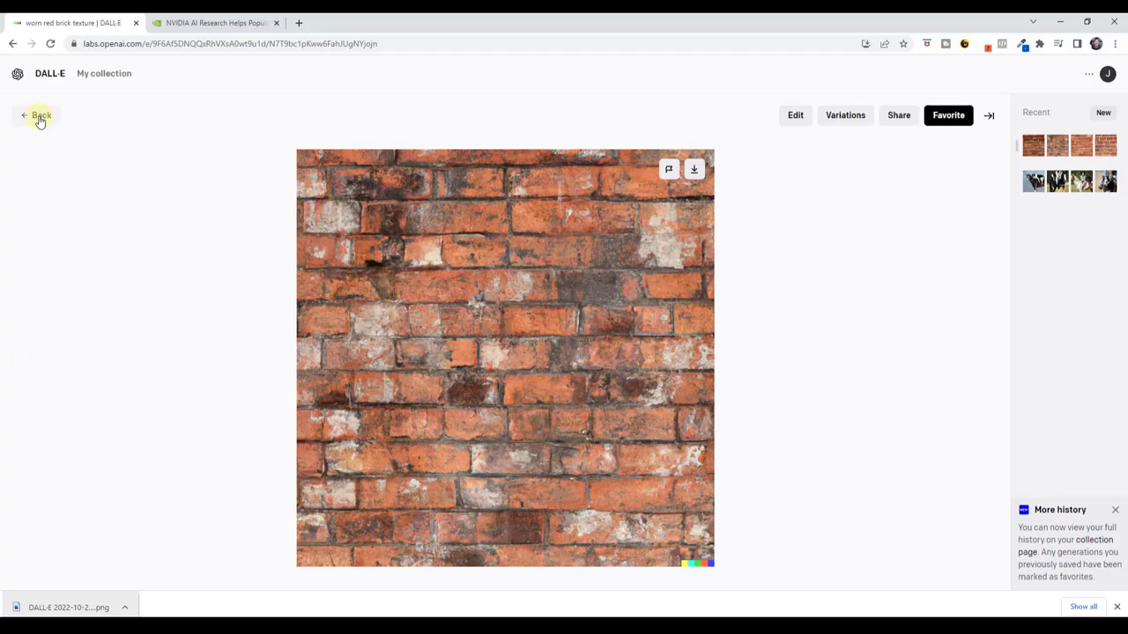
# - Regenerate with 'seamless' added to the brick prompt and open the pale, mortar-heavy fourth result
pyautogui.click(38, 115)
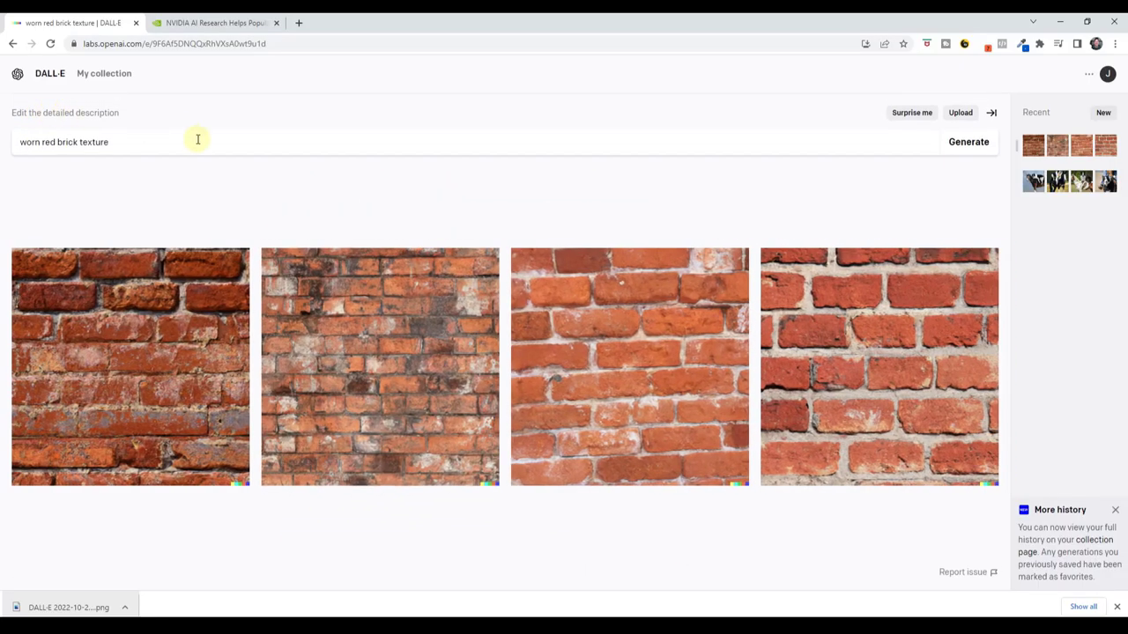
pyautogui.click(201, 140)
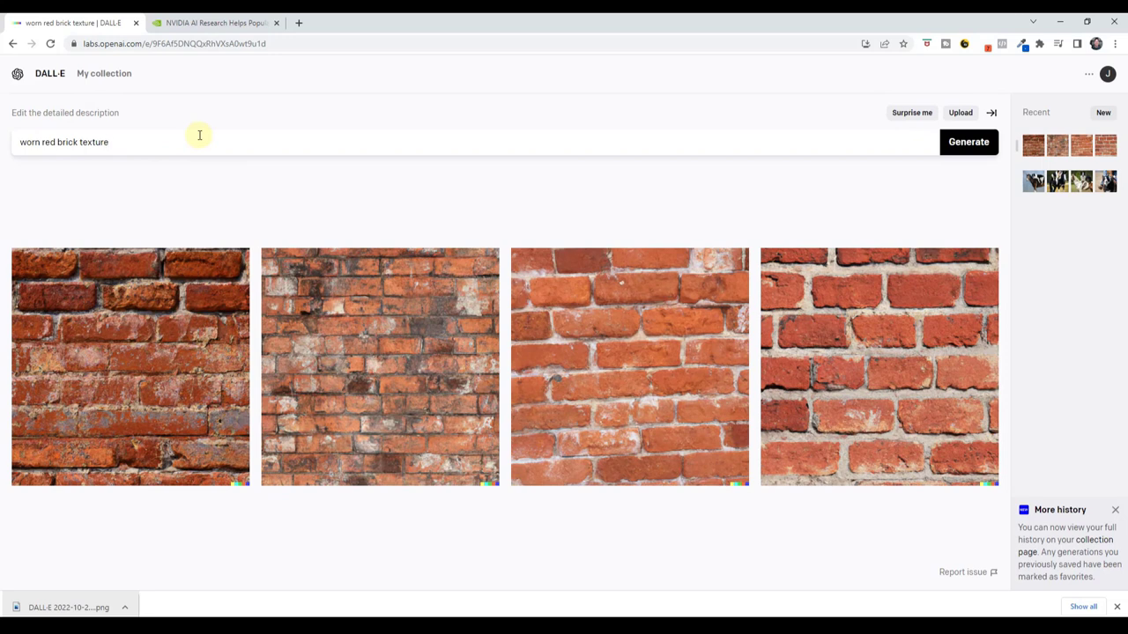
pyautogui.press('Return')
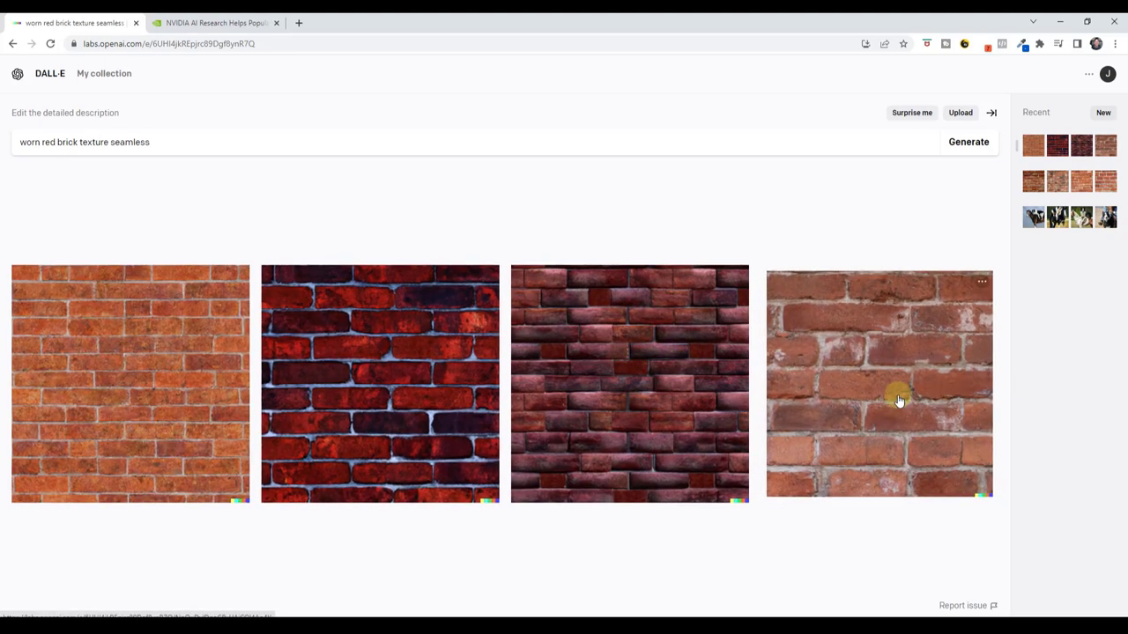
pyautogui.click(893, 397)
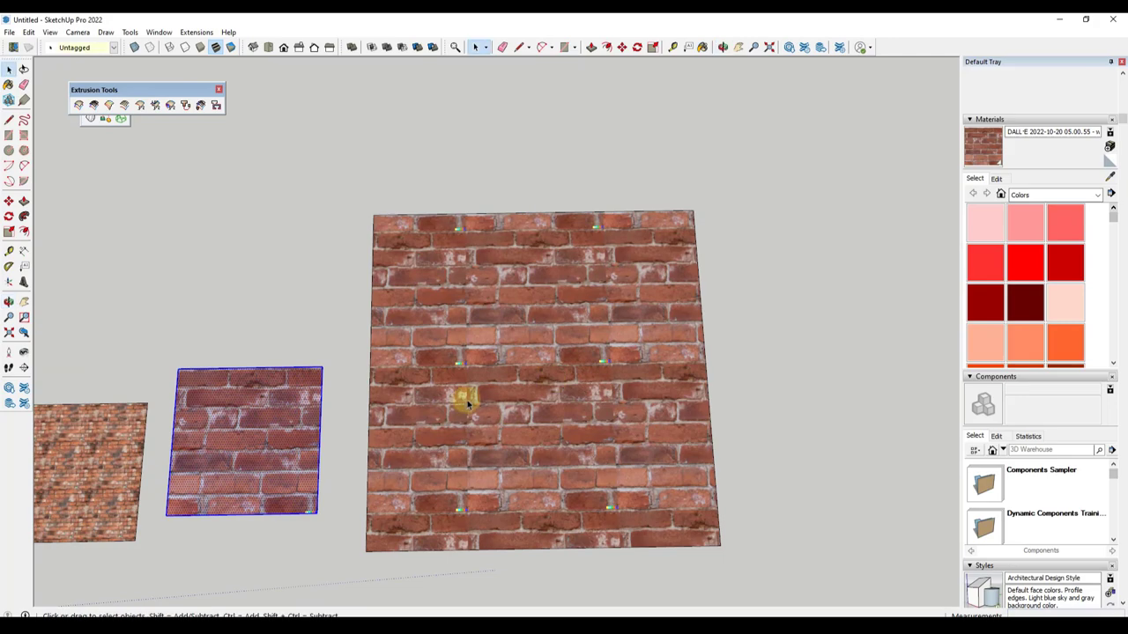
# - Zoom in and out on the brick-filled rectangle to inspect how the seamless bricks tile
pyautogui.scroll(8, 616, 388)
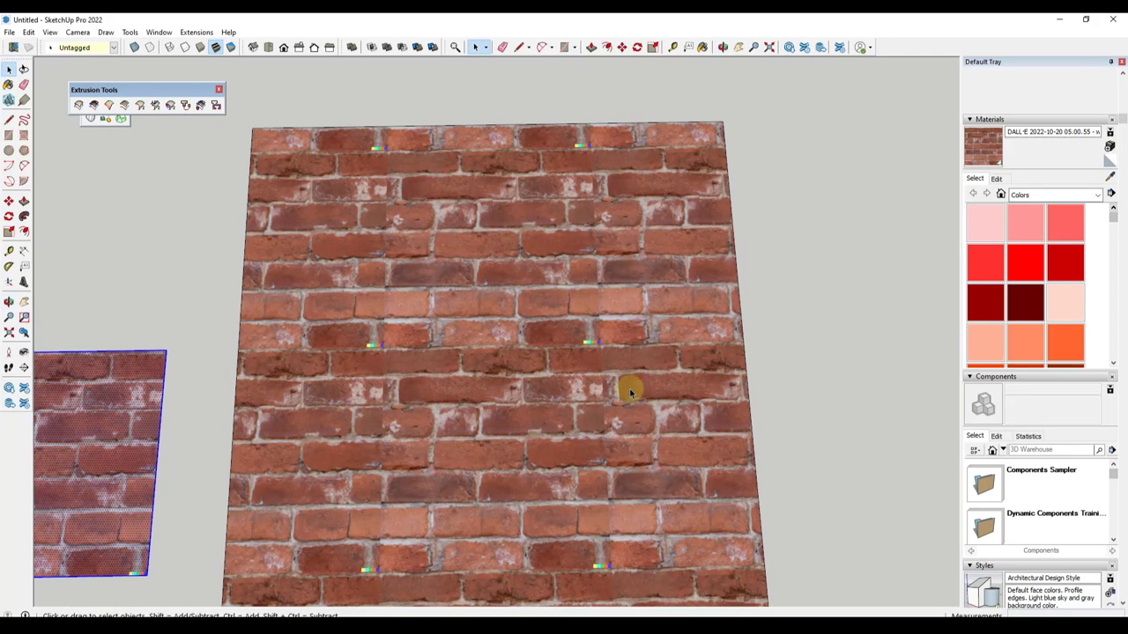
pyautogui.scroll(1, 579, 345)
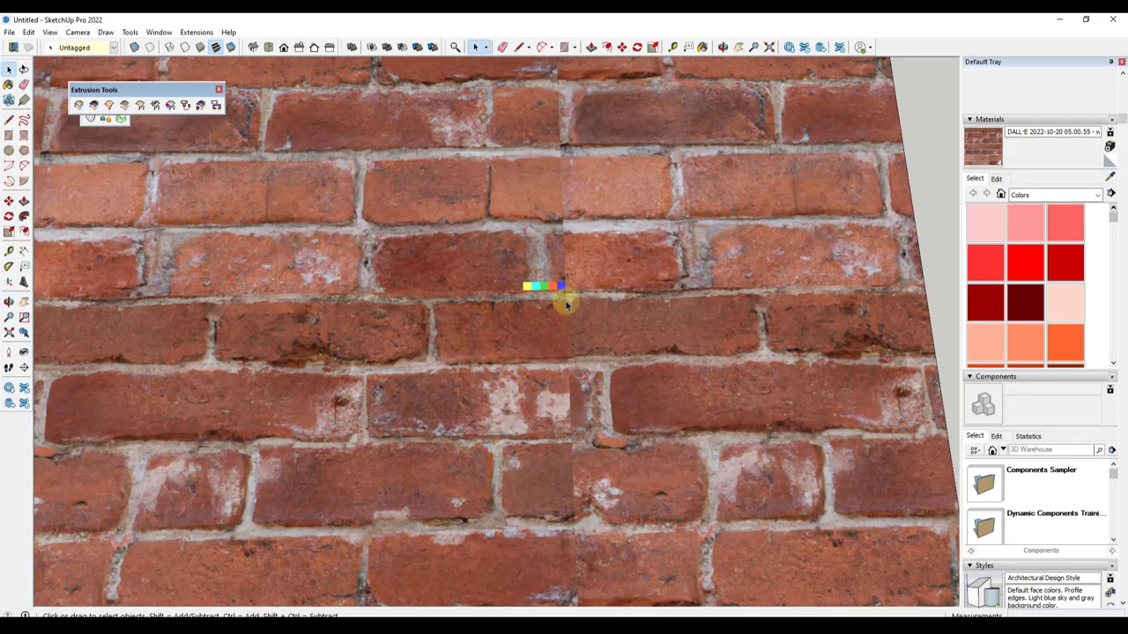
pyautogui.scroll(-8, 571, 362)
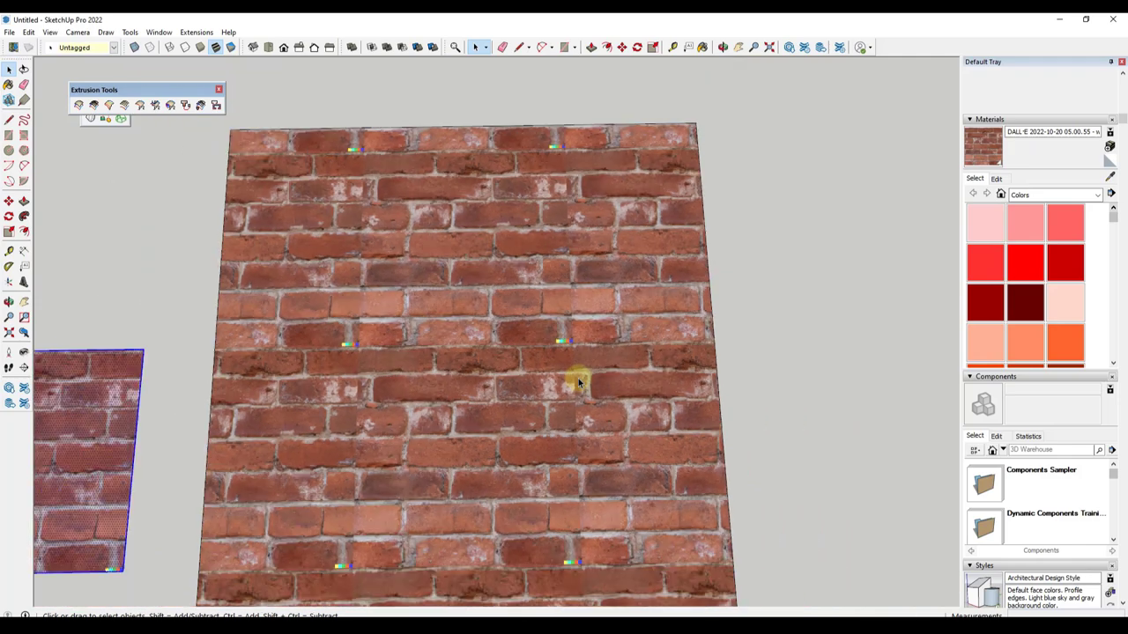
pyautogui.scroll(-5, 568, 335)
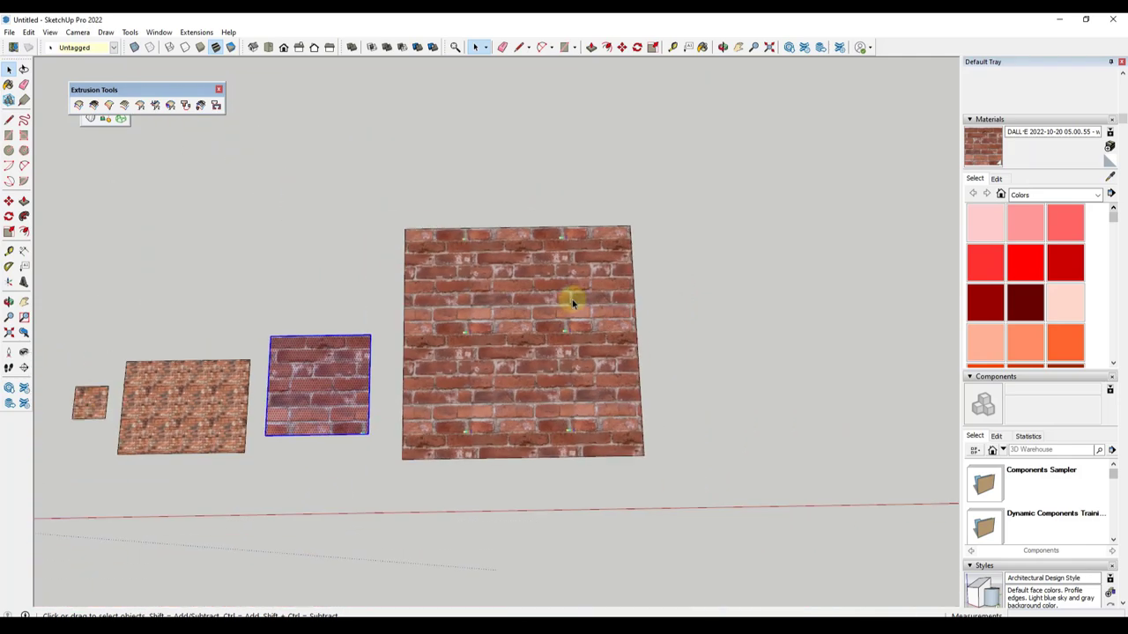
pyautogui.scroll(5, 572, 299)
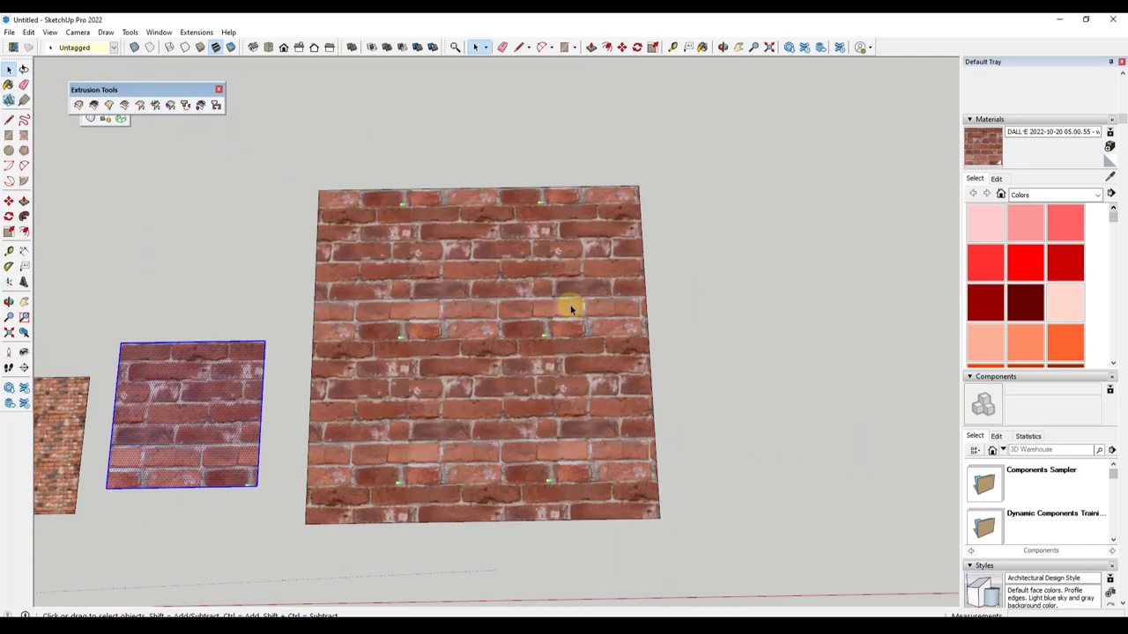
pyautogui.scroll(-3, 582, 304)
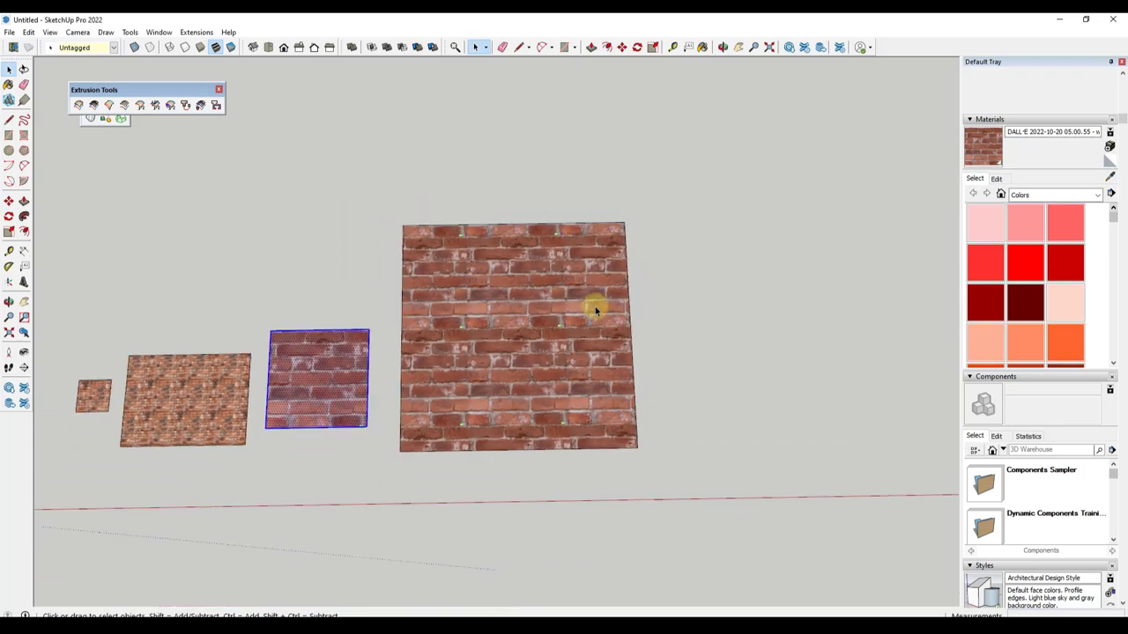
pyautogui.scroll(6, 475, 414)
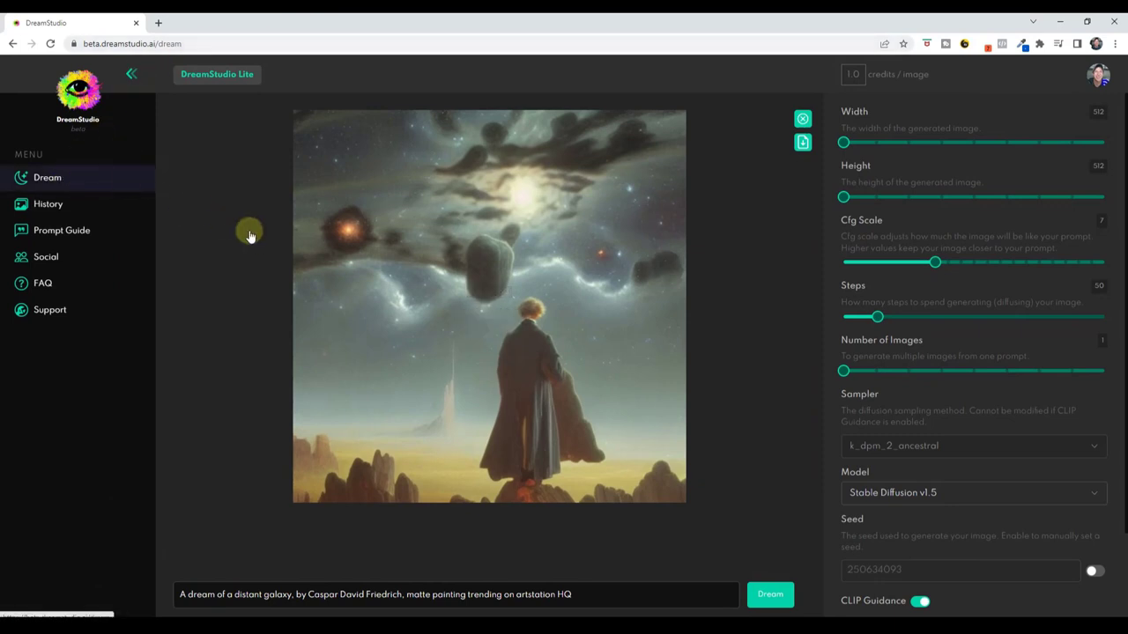
# - Replace the galaxy prompt with 'stacked stone texture seamless', set 6 images, and run Dream
pyautogui.moveTo(550, 347)
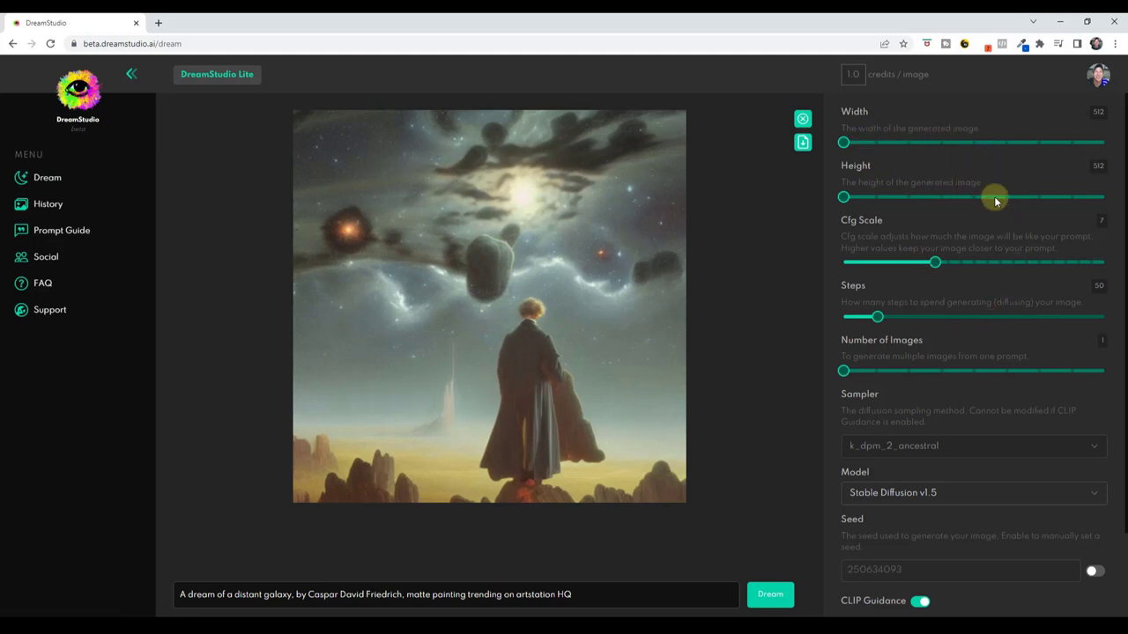
pyautogui.moveTo(616, 595); pyautogui.dragTo(233, 595)
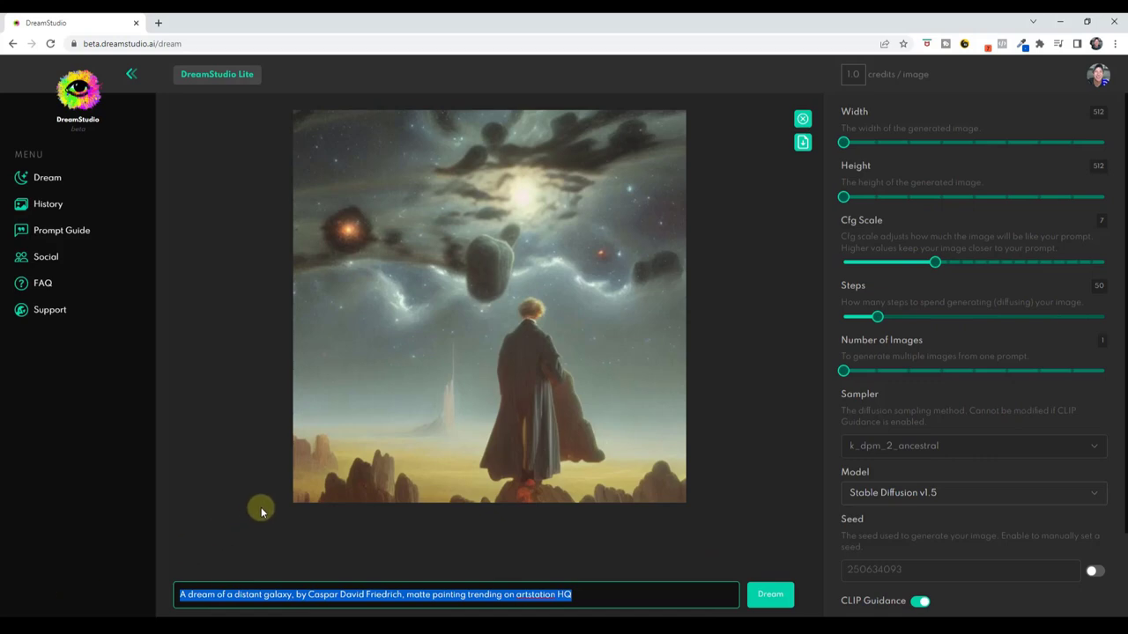
pyautogui.write('stacked stone texture')
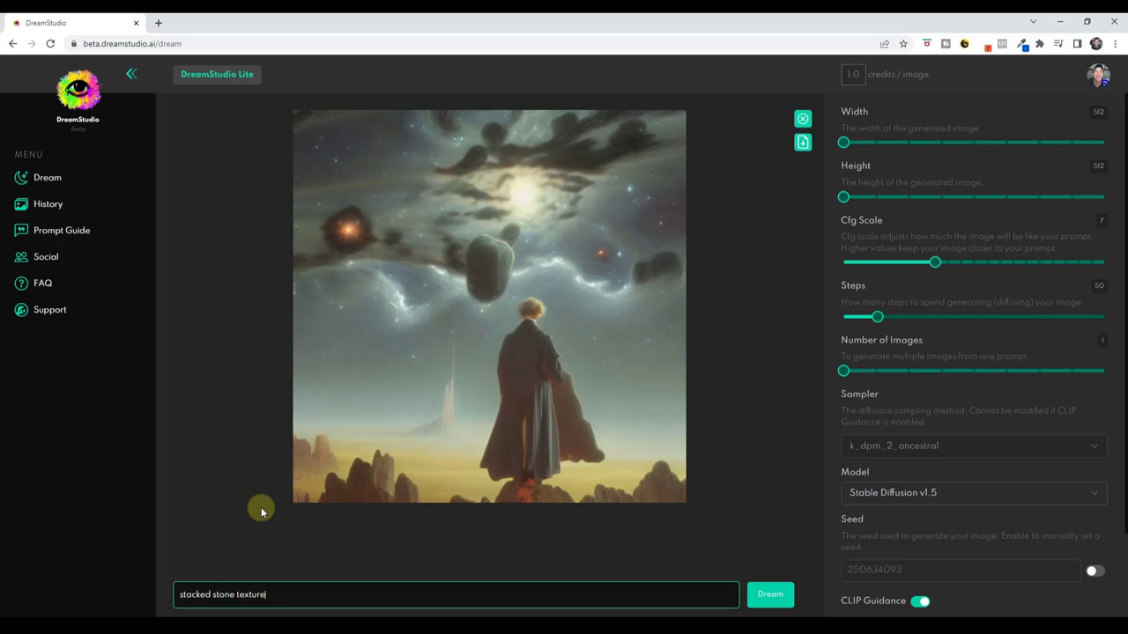
pyautogui.write(' seamless')
pyautogui.moveTo(845, 375); pyautogui.dragTo(1010, 386)
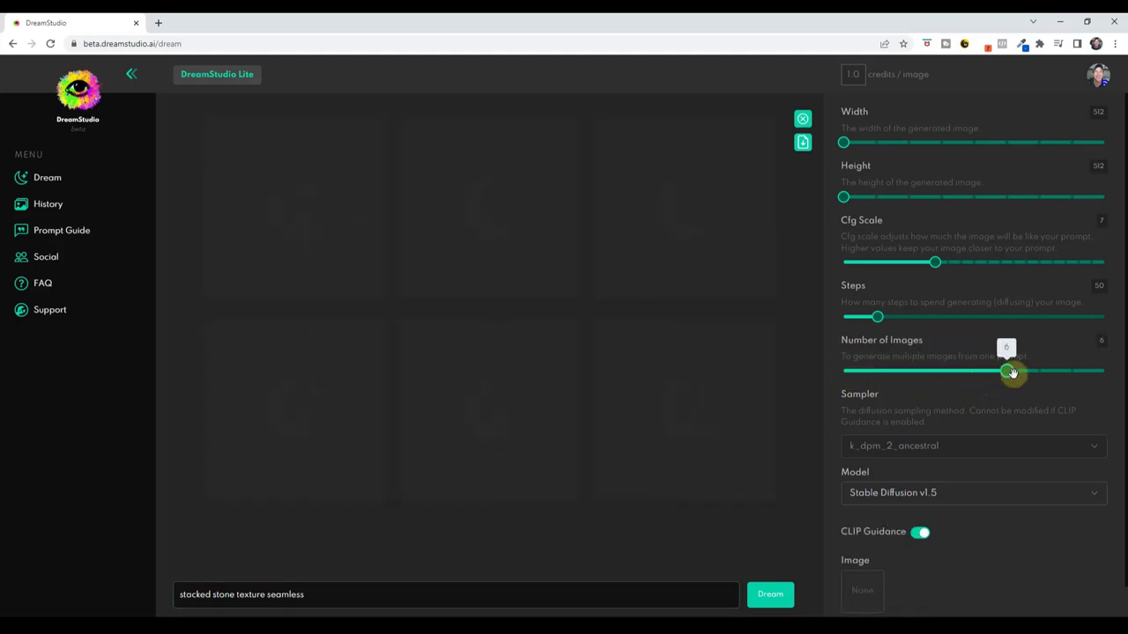
pyautogui.click(768, 595)
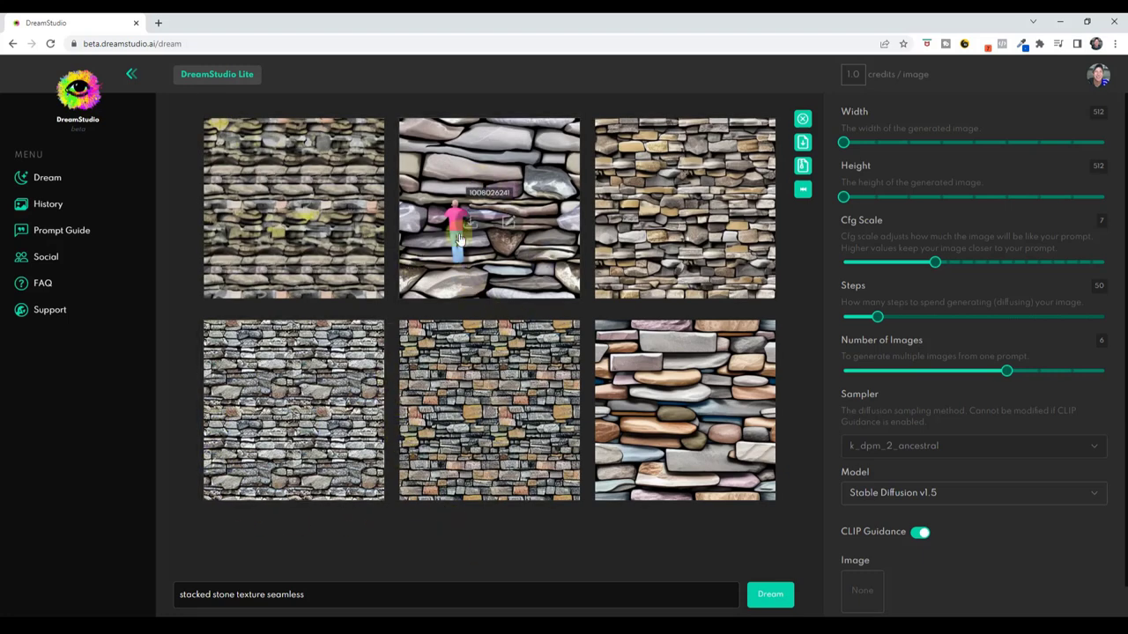
# - Open the bottom-left grey stacked stone result enlarged and download it
pyautogui.moveTo(456, 189)
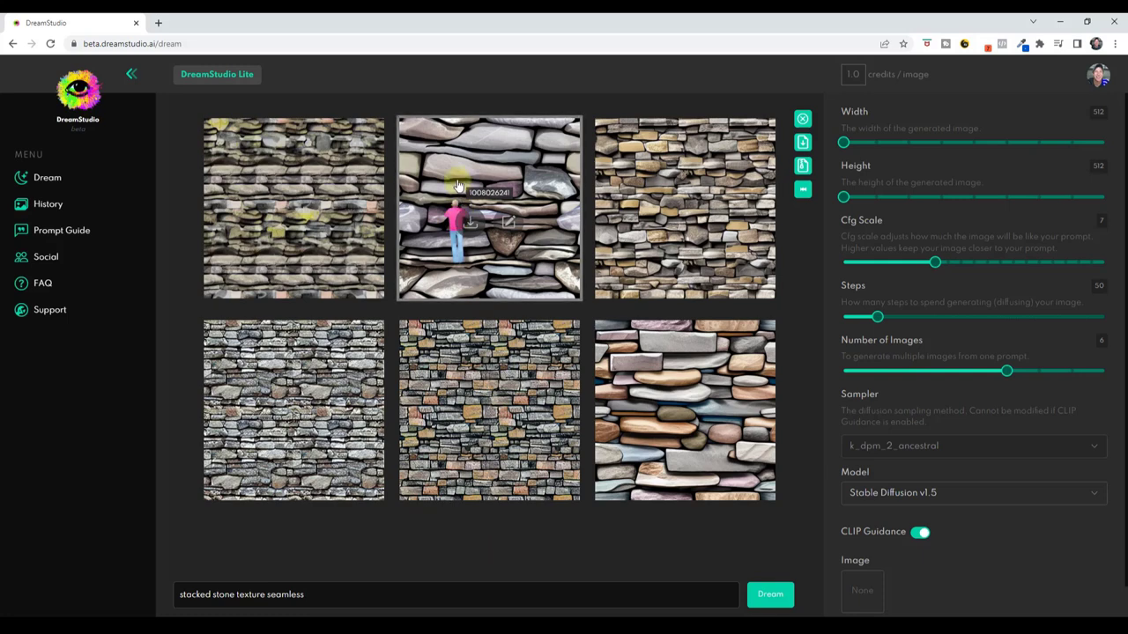
pyautogui.moveTo(720, 388)
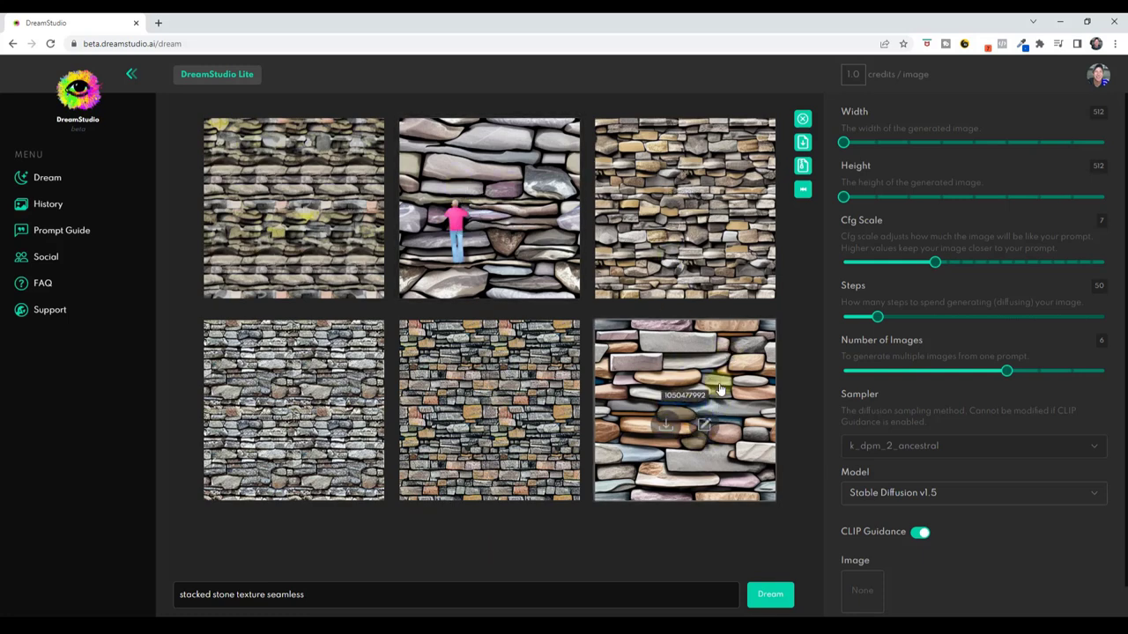
pyautogui.click(291, 377)
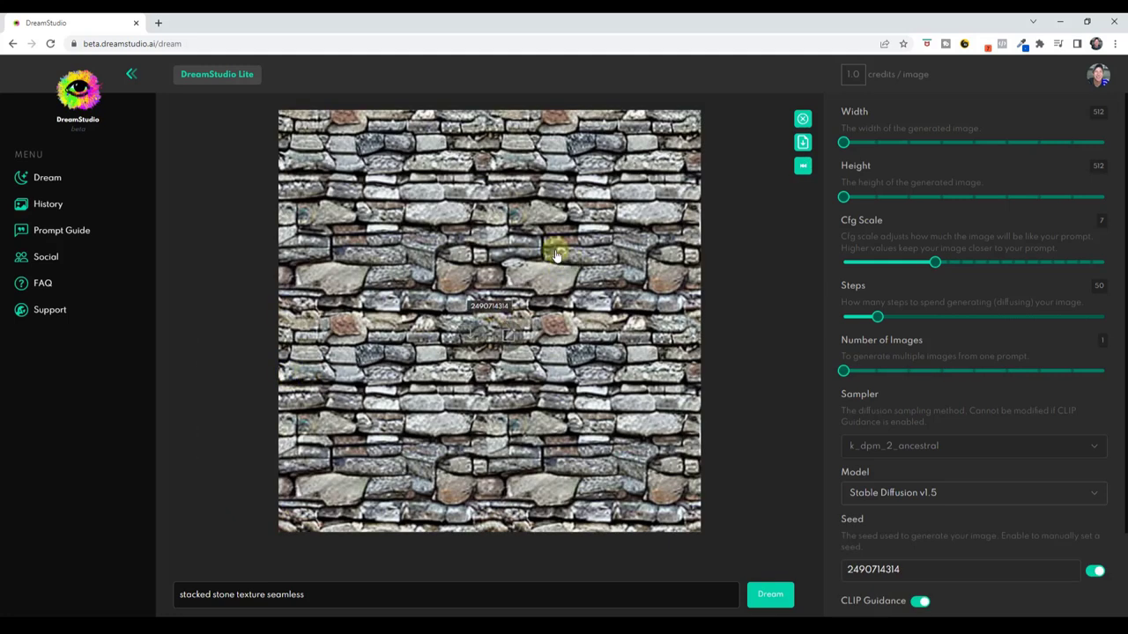
pyautogui.click(470, 337)
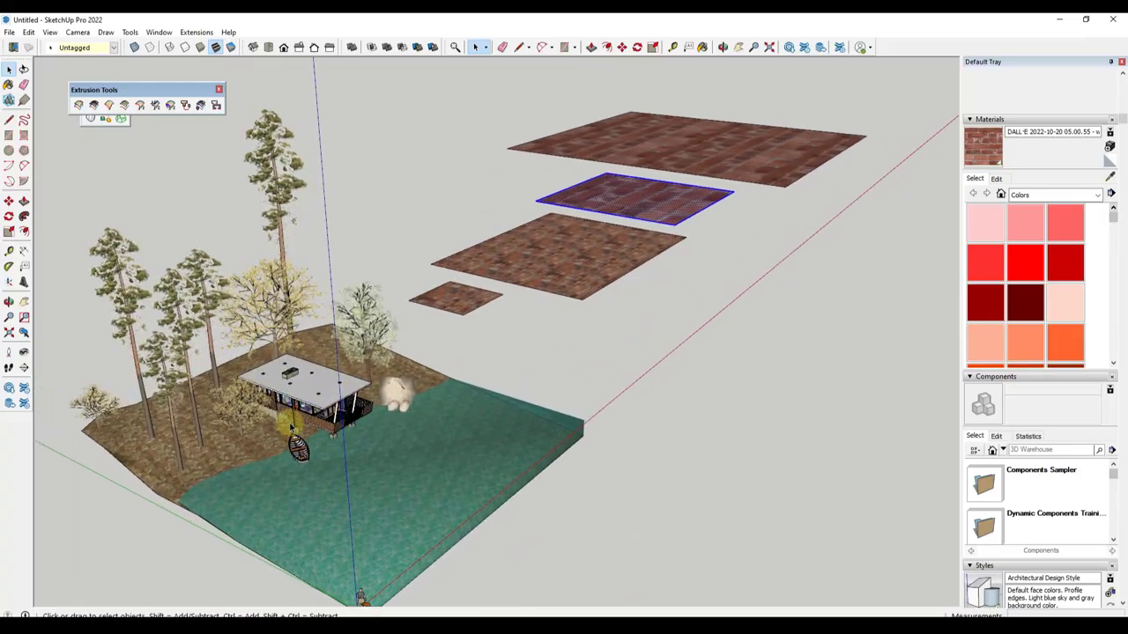
# - Paste the stone texture plane onto the cabin roof, explode it, and make it a group
pyautogui.scroll(5, 289, 429)
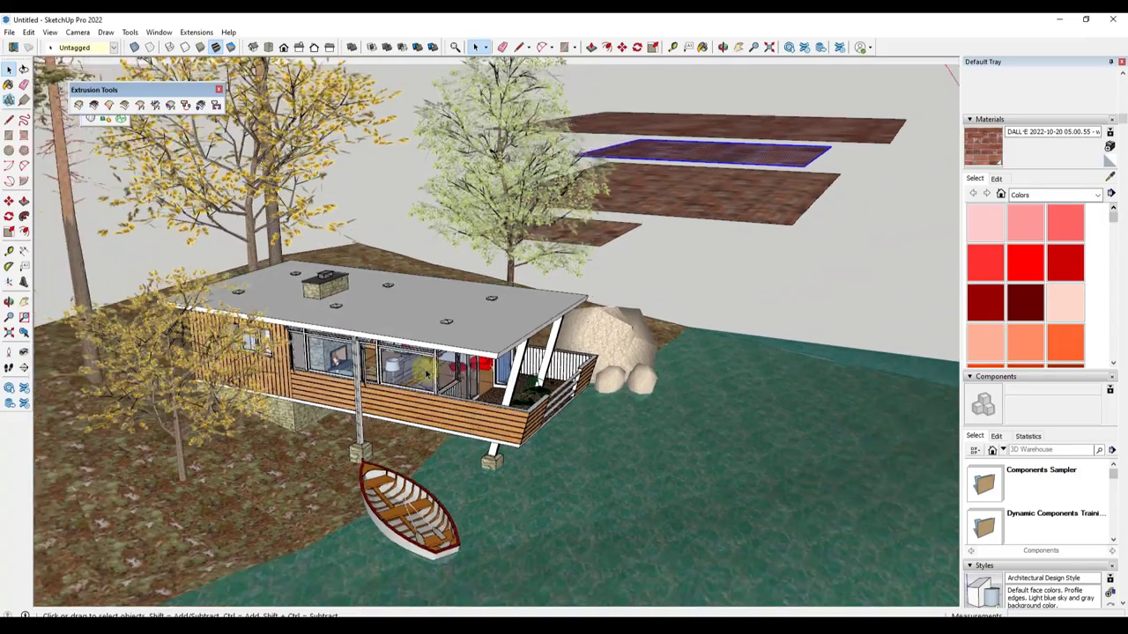
pyautogui.scroll(4, 416, 372)
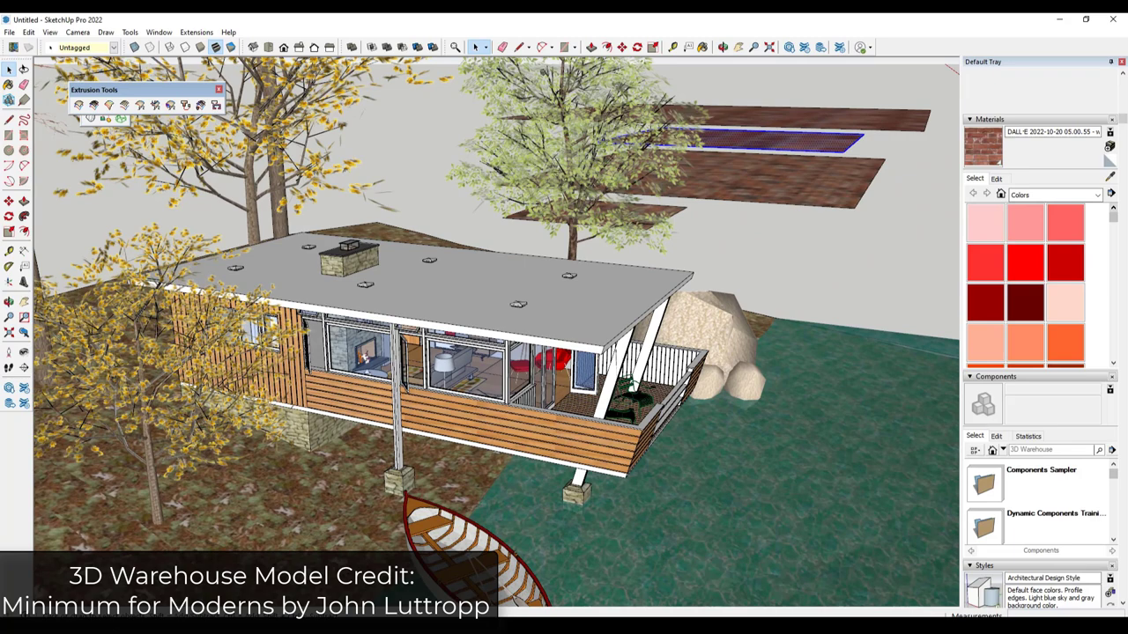
pyautogui.hotkey('ctrl', 'v')
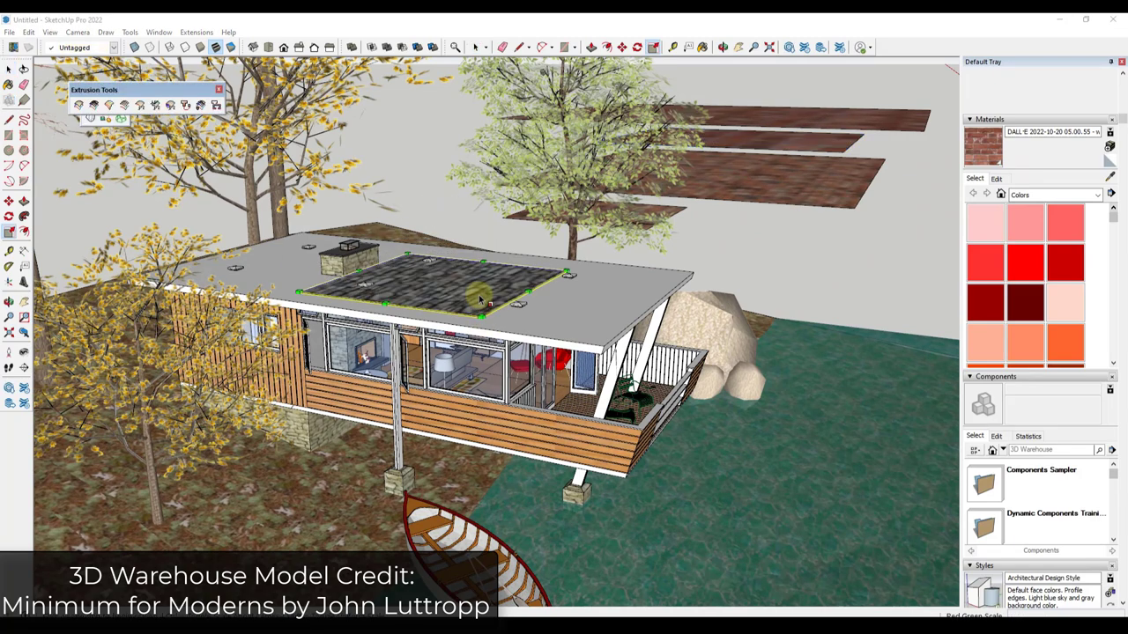
pyautogui.click(473, 293)
pyautogui.rightClick(470, 291)
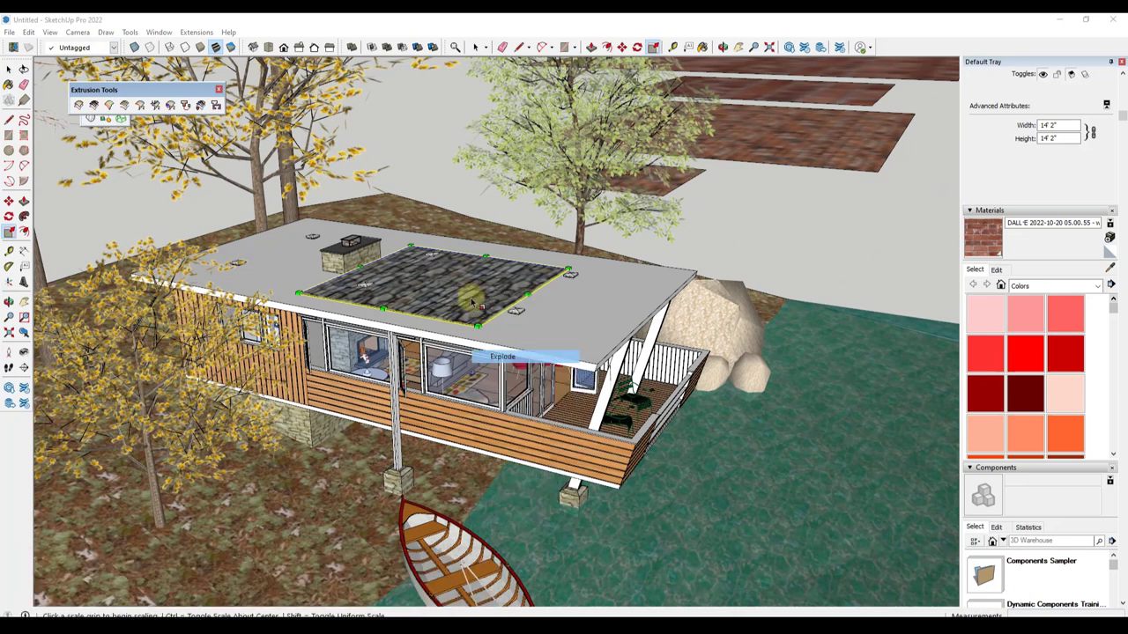
pyautogui.click(503, 356)
pyautogui.rightClick(466, 294)
pyautogui.click(503, 391)
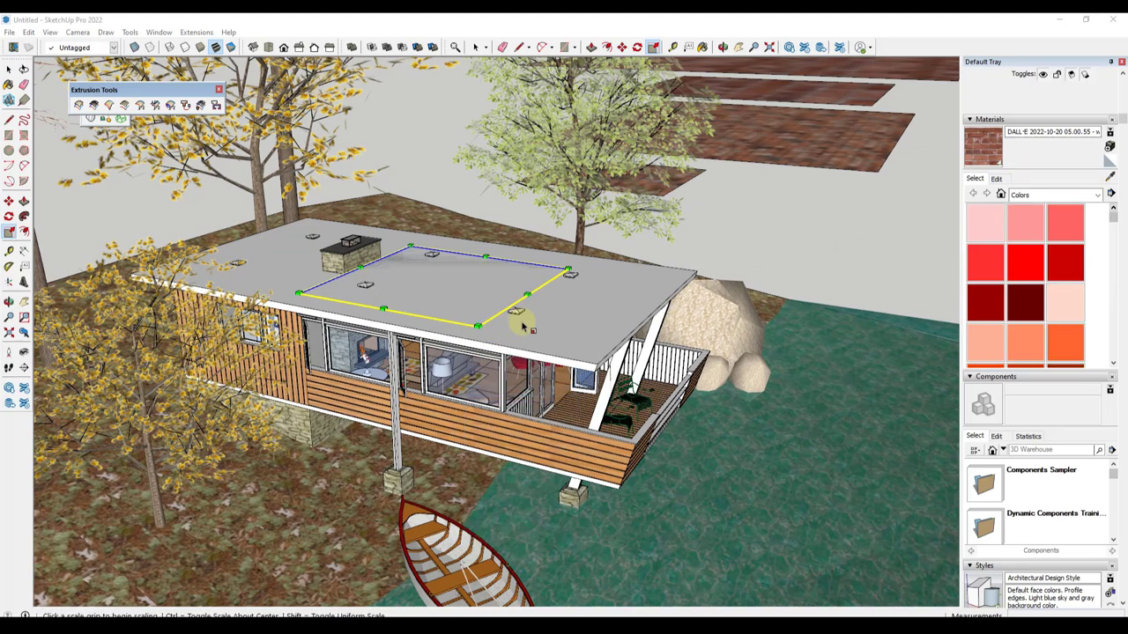
pyautogui.press('space')
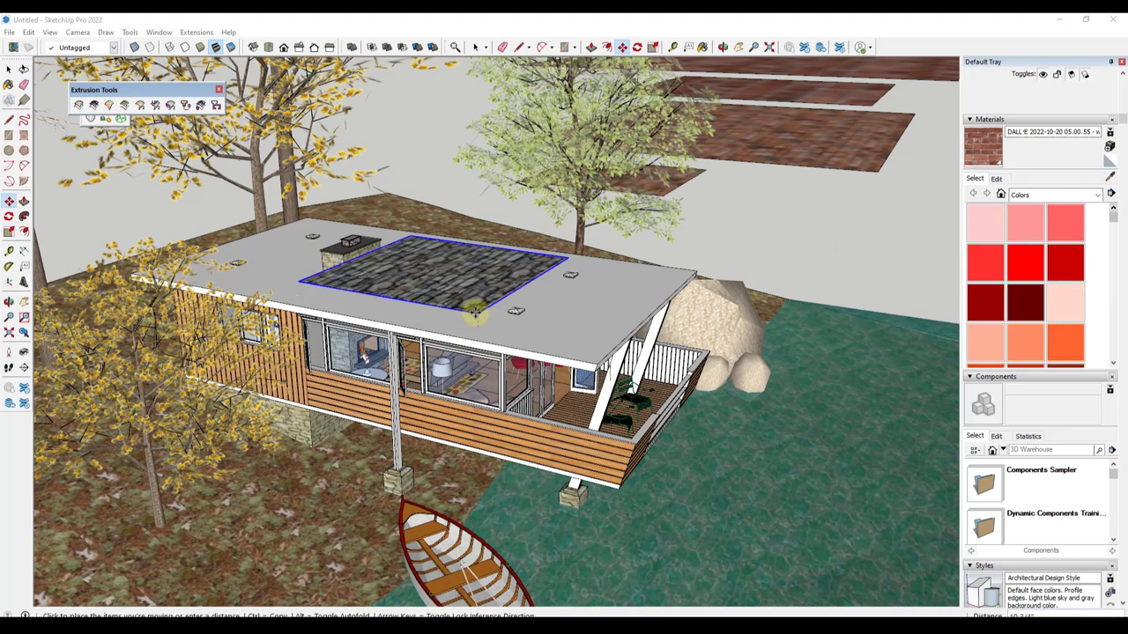
# - Sample the stacked stone material from the roof plane with the Materials eyedropper
pyautogui.click(1111, 178)
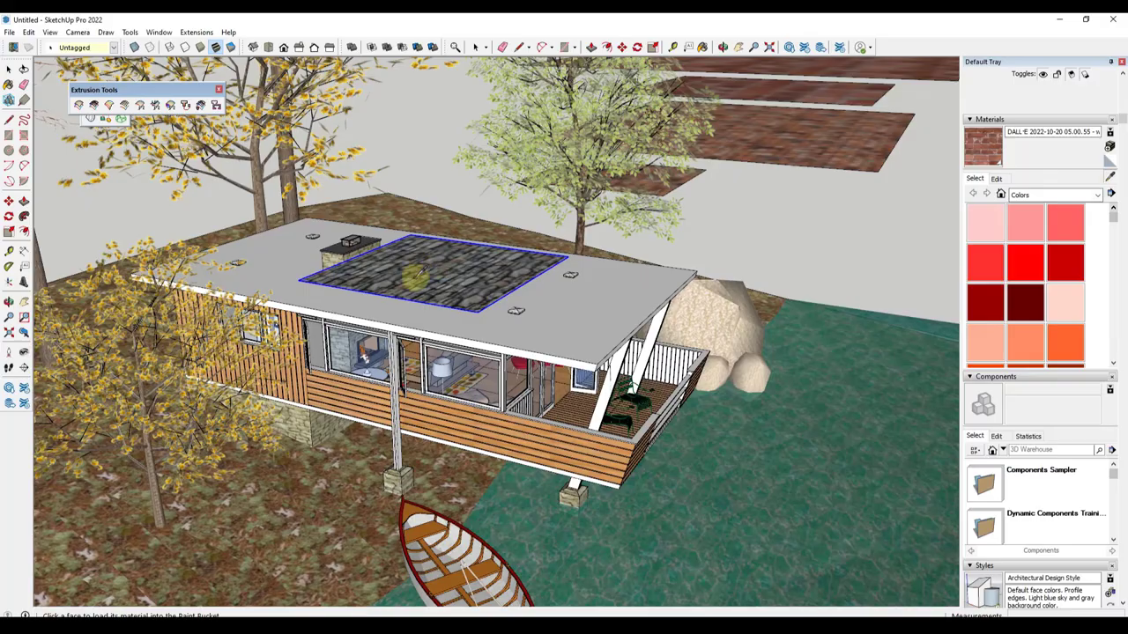
pyautogui.click(419, 275)
pyautogui.scroll(-3, 427, 417)
pyautogui.scroll(3, 427, 417)
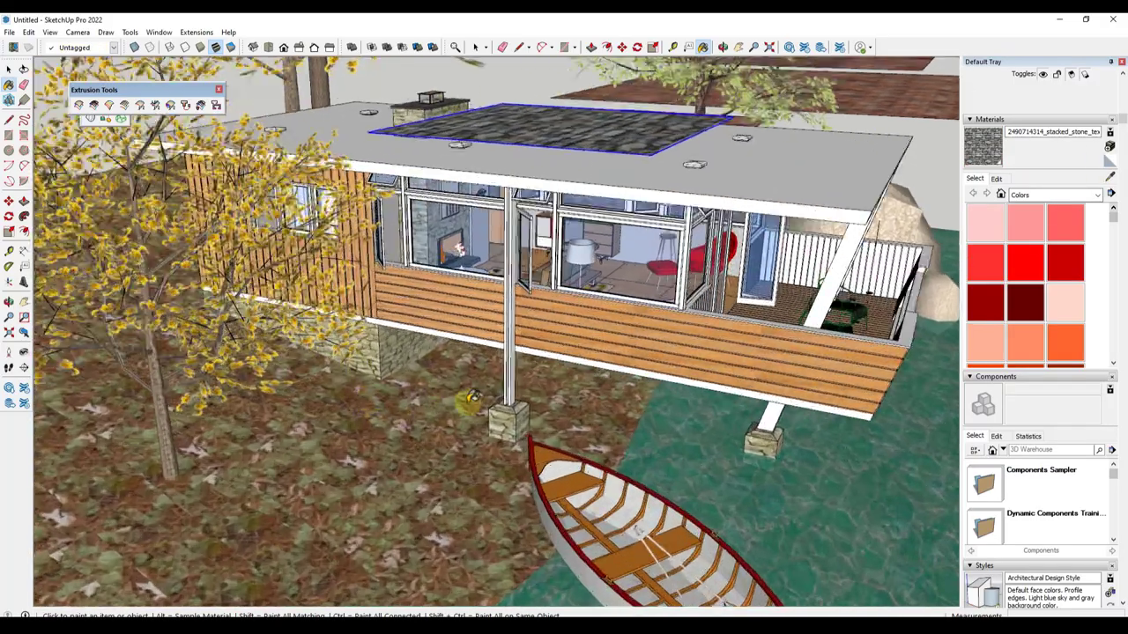
pyautogui.scroll(5, 360, 347)
# - Inside the foundation group, paint the left foundation face with the stacked stone material
pyautogui.press('space')
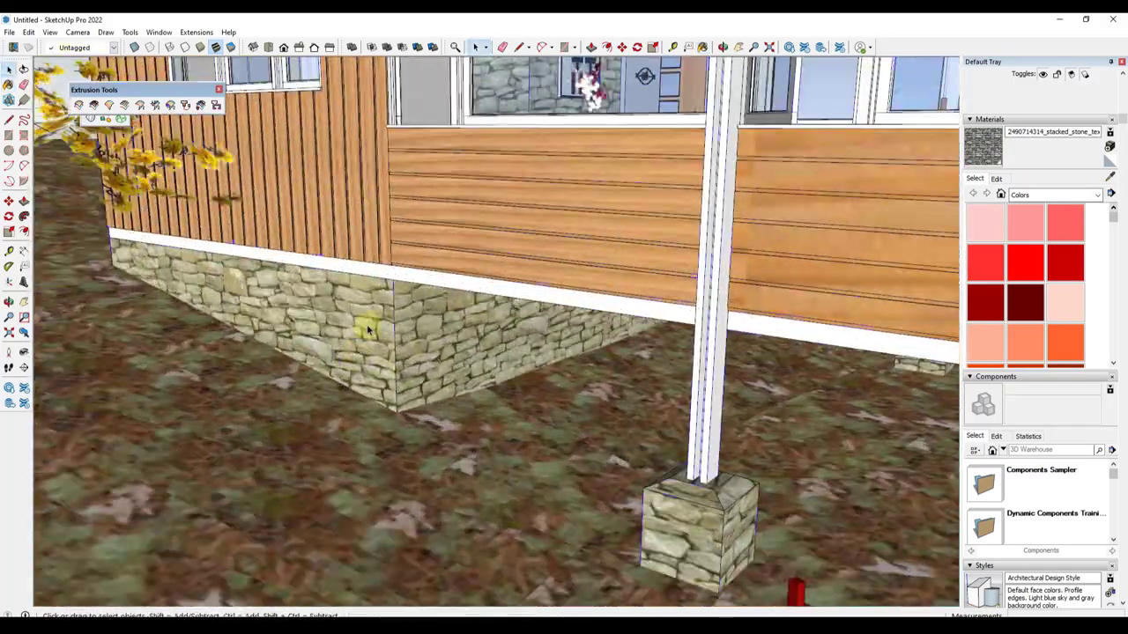
pyautogui.doubleClick(367, 326)
pyautogui.click(374, 331)
pyautogui.press('b')
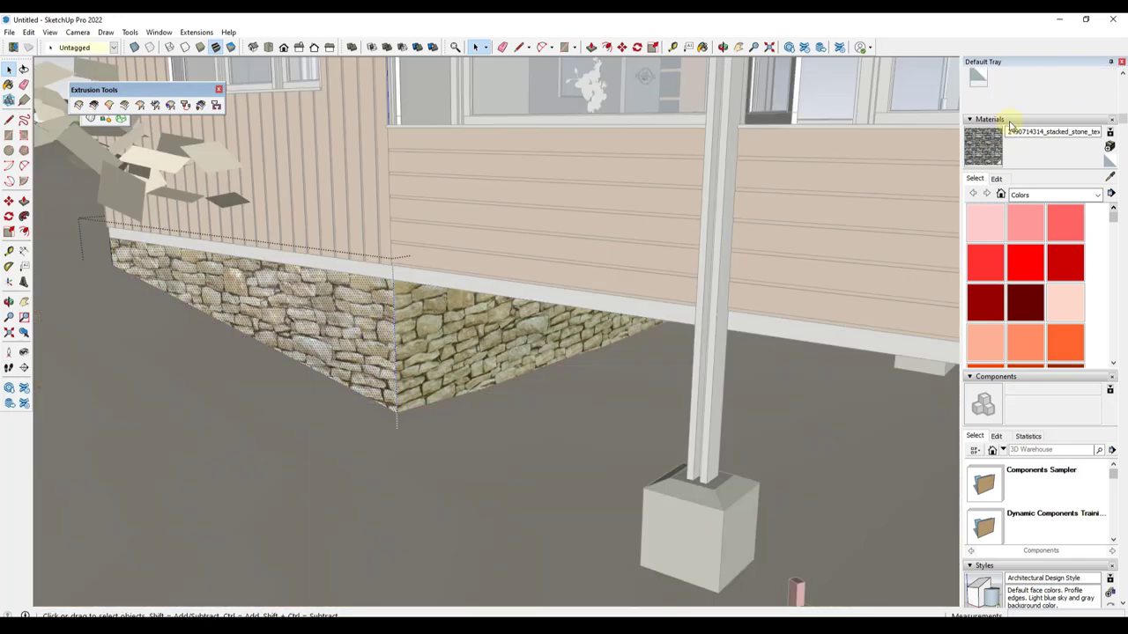
pyautogui.click(322, 313)
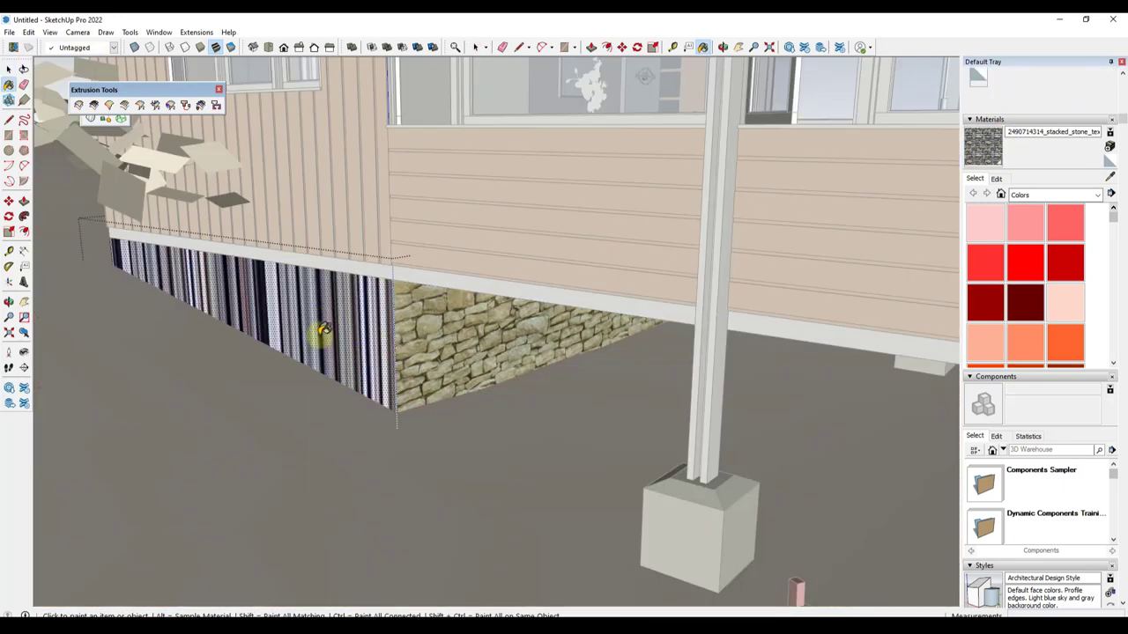
pyautogui.scroll(-10, 323, 327)
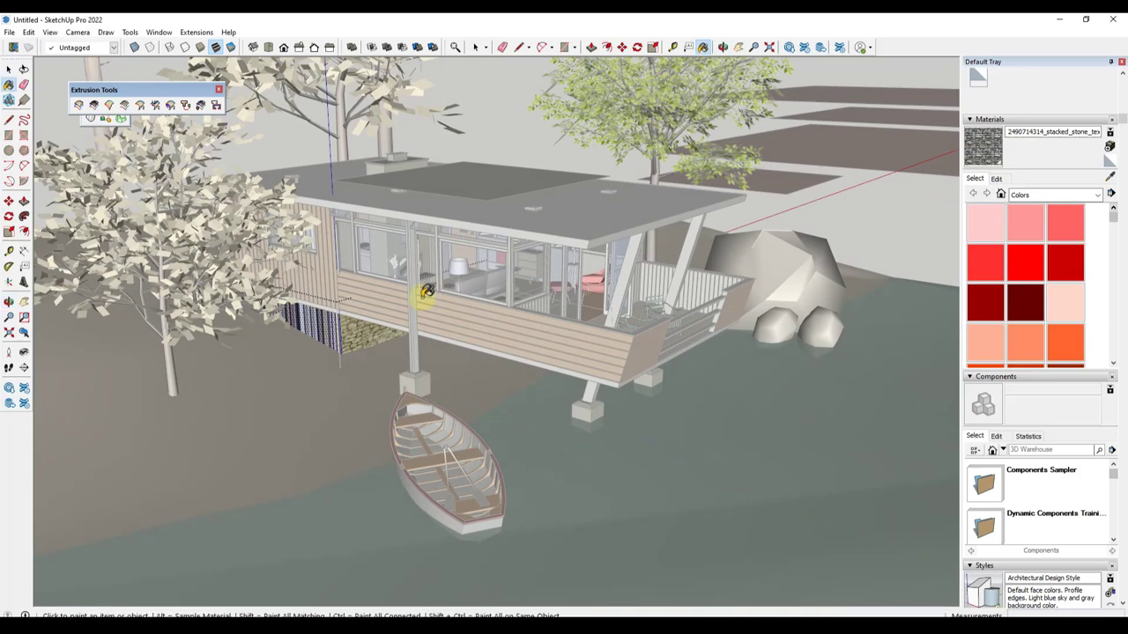
pyautogui.press('space')
# - Set the painted foundation face's texture mapping to Projected
pyautogui.rightClick(323, 319)
pyautogui.moveTo(383, 473)
pyautogui.click(472, 502)
pyautogui.scroll(10, 361, 378)
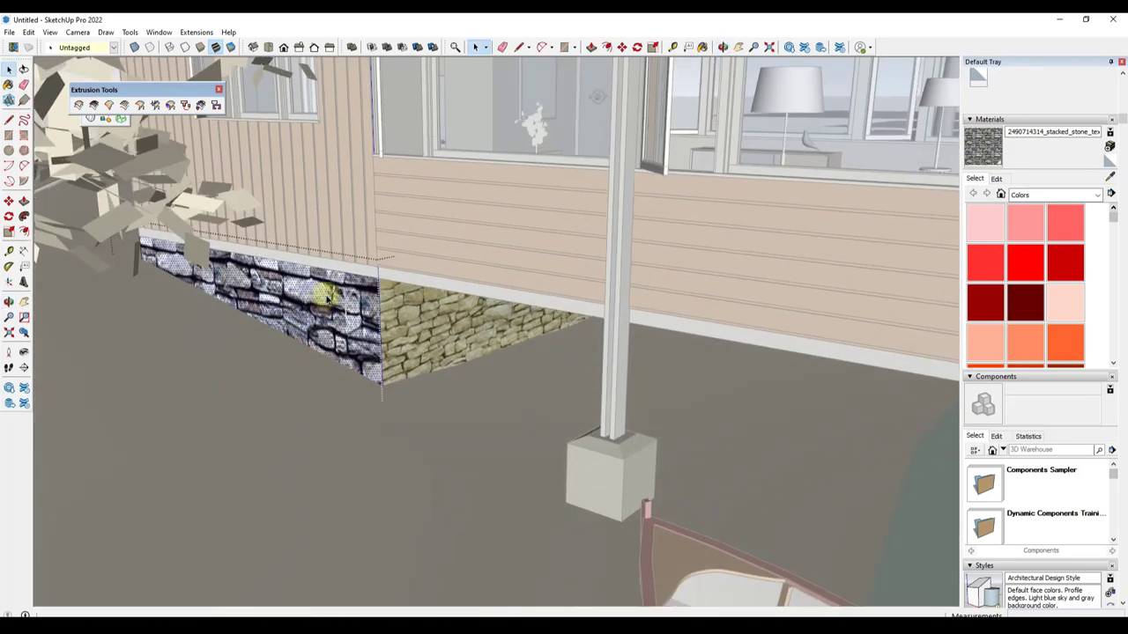
pyautogui.scroll(3, 330, 300)
# - Resize the stone texture in the material's Edit settings, trying 8' and settling on 5'
pyautogui.click(996, 179)
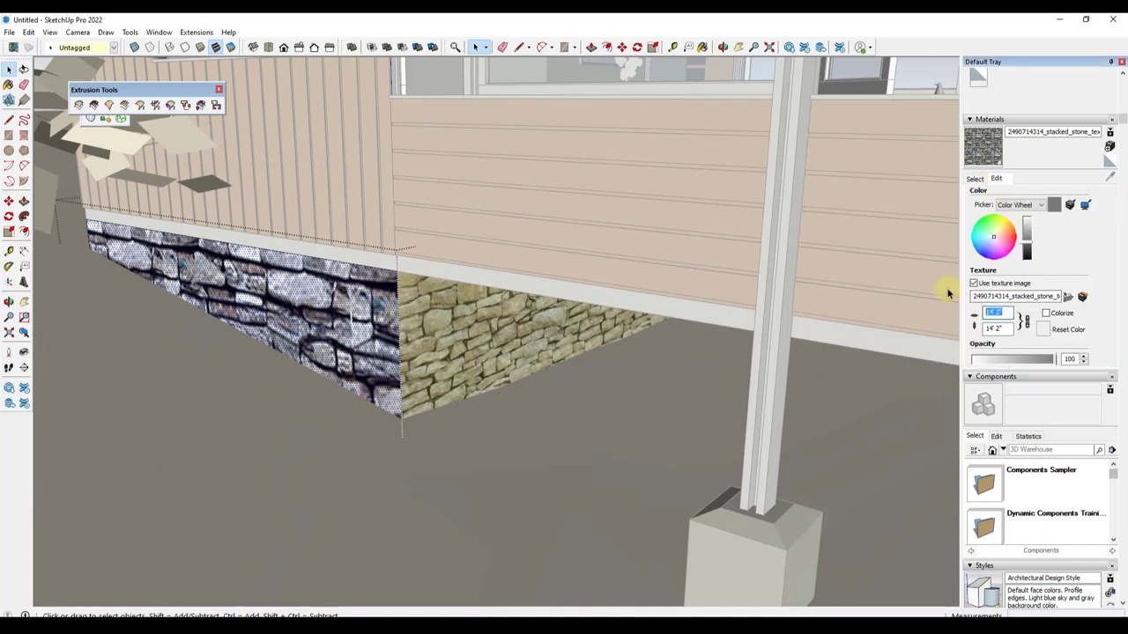
pyautogui.write("8'")
pyautogui.press('Return')
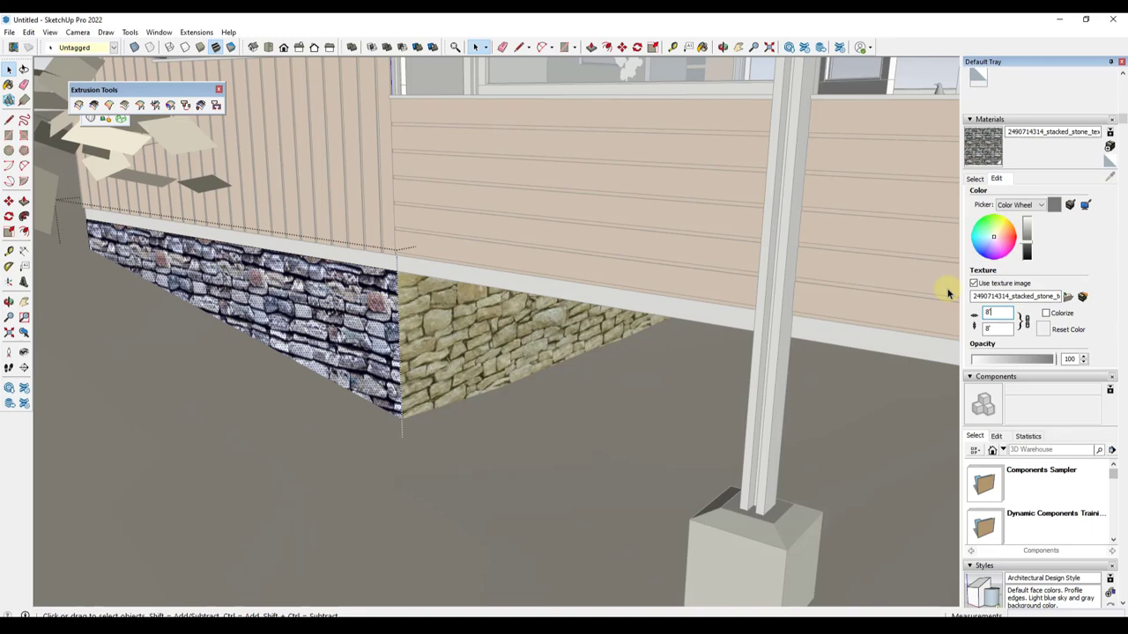
pyautogui.write("5'")
pyautogui.press('Return')
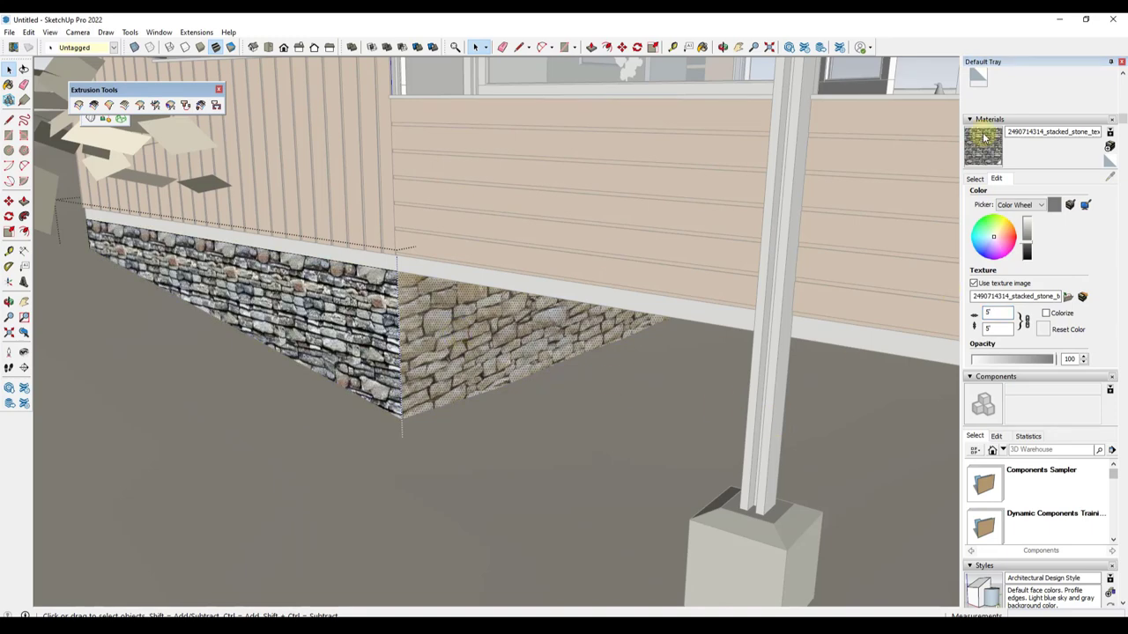
# - Paint the right foundation wall with the stacked stone material
pyautogui.click(982, 145)
pyautogui.click(484, 306)
pyautogui.scroll(-3, 432, 353)
pyautogui.scroll(4, 441, 340)
pyautogui.click(975, 178)
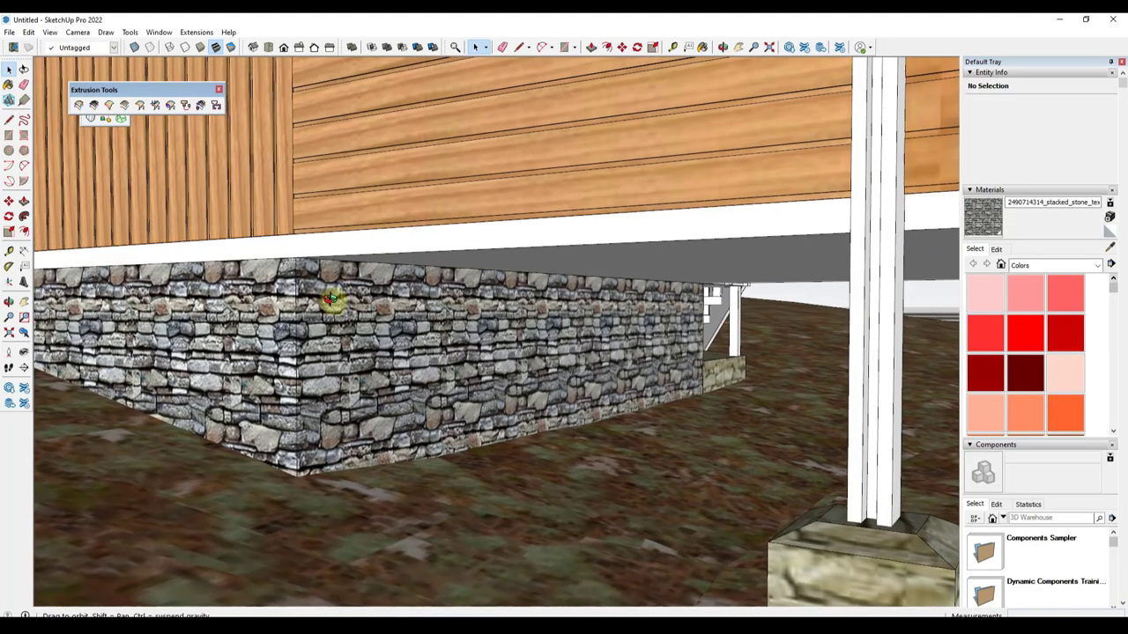
# - Orbit around the stone foundation, then pull back to view the whole cabin
pyautogui.moveTo(330, 285); pyautogui.dragTo(384, 317)
pyautogui.press('space')
pyautogui.moveTo(383, 317); pyautogui.dragTo(336, 260, button='middle')
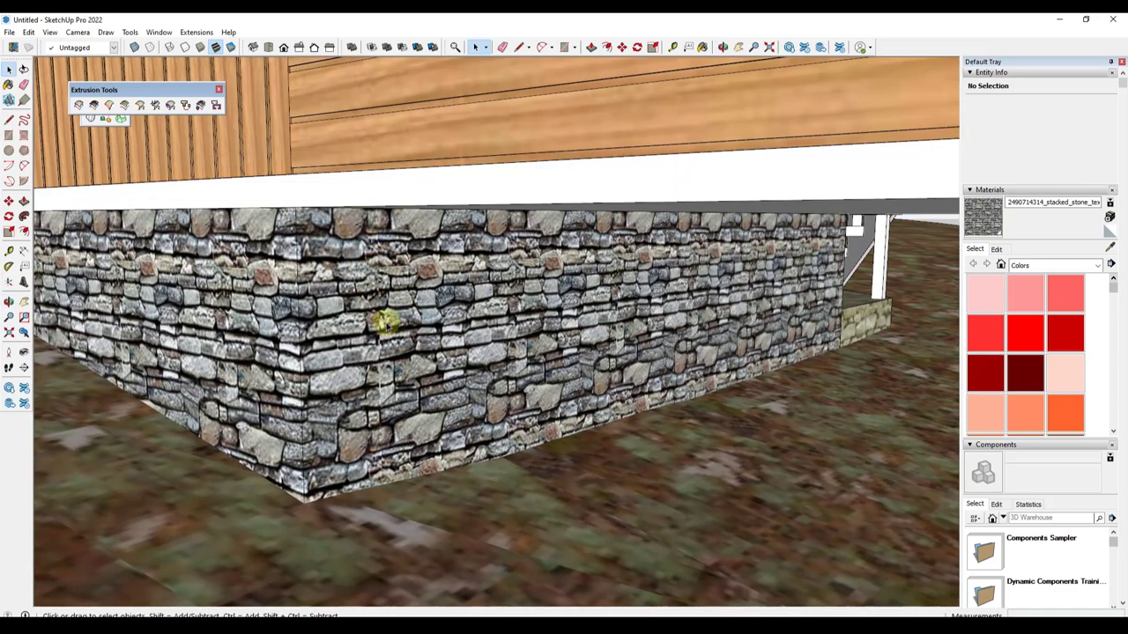
pyautogui.moveTo(371, 303); pyautogui.dragTo(252, 407, button='middle')
pyautogui.scroll(-8, 330, 401)
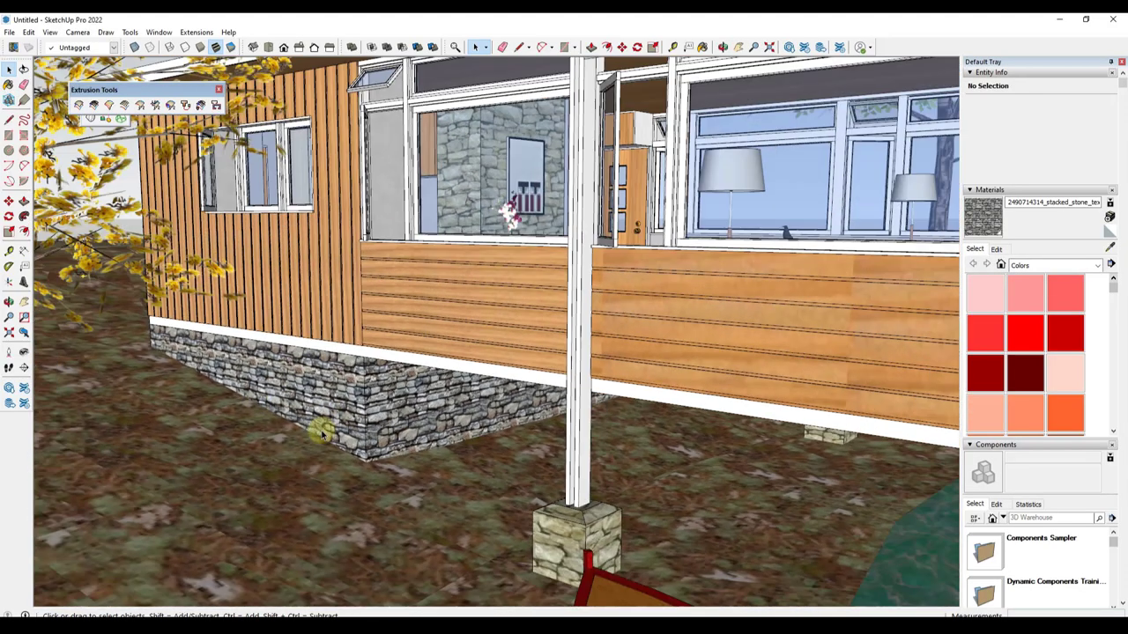
pyautogui.moveTo(458, 421); pyautogui.dragTo(379, 264, button='middle')
pyautogui.scroll(-5, 424, 421)
pyautogui.scroll(8, 378, 257)
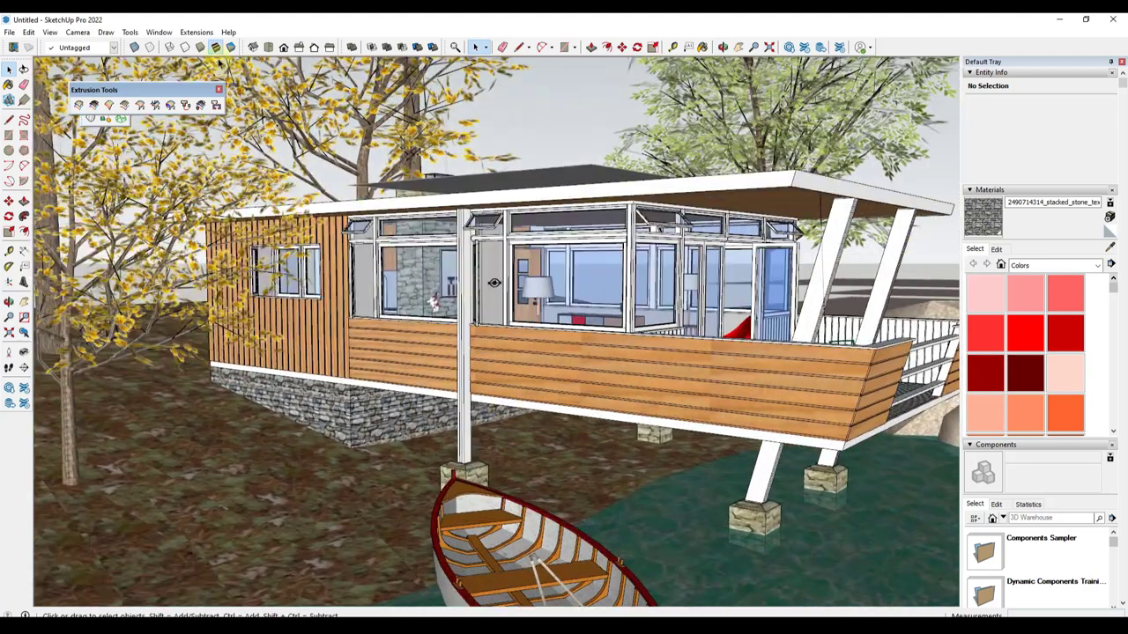
# - Replace Stone_Coursed_Rough with stacked stone using Material Replacer, then orbit to check the result
pyautogui.click(134, 32)
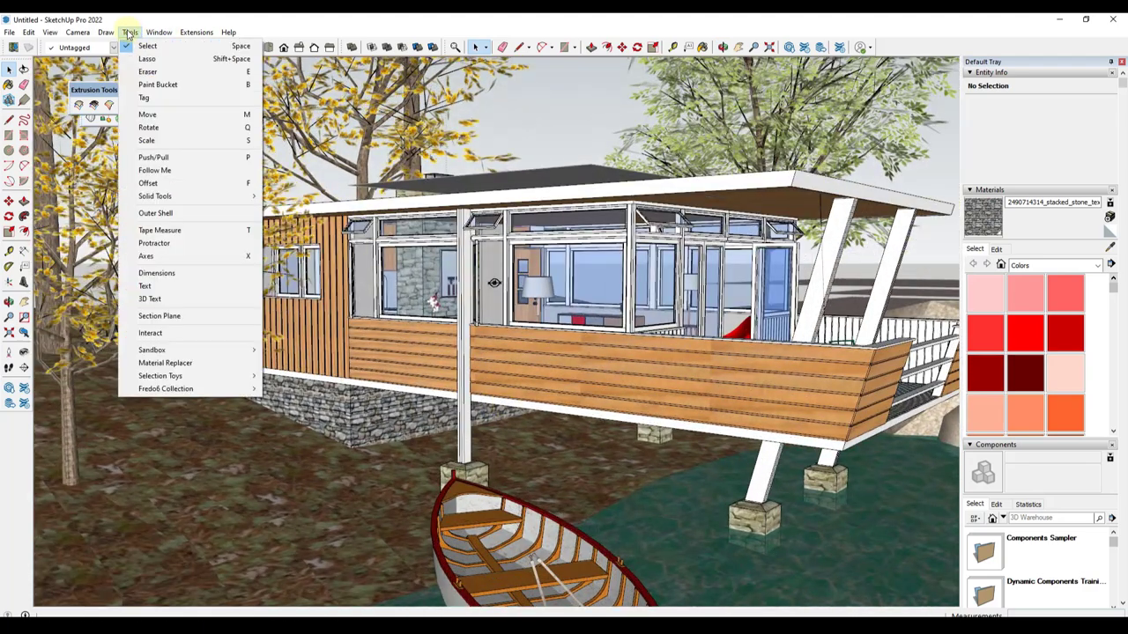
pyautogui.click(165, 362)
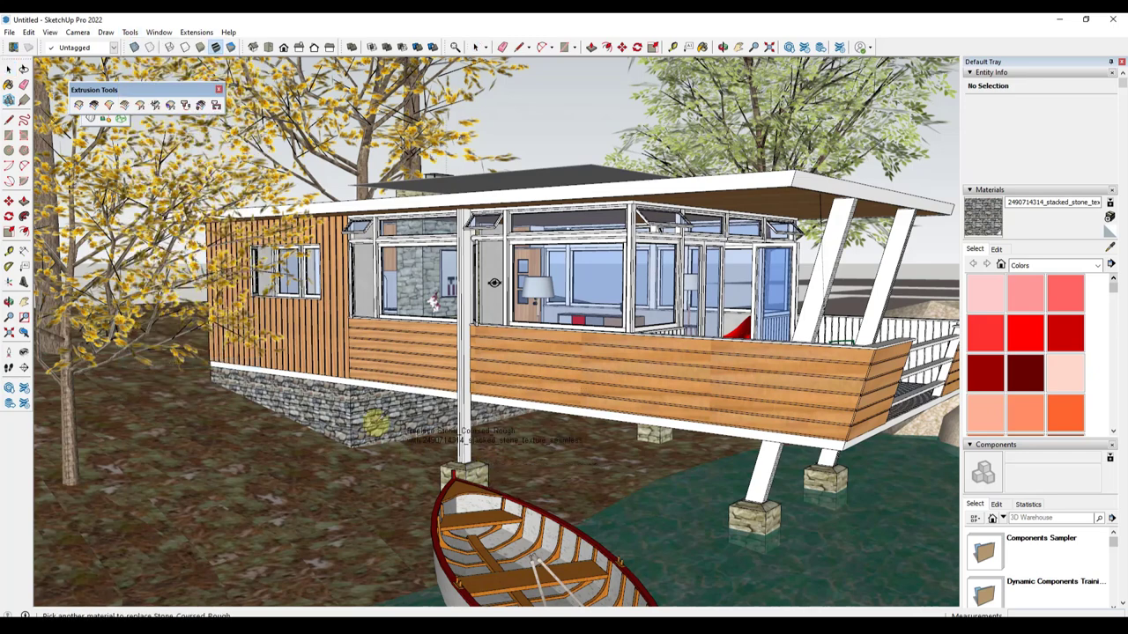
pyautogui.click(377, 422)
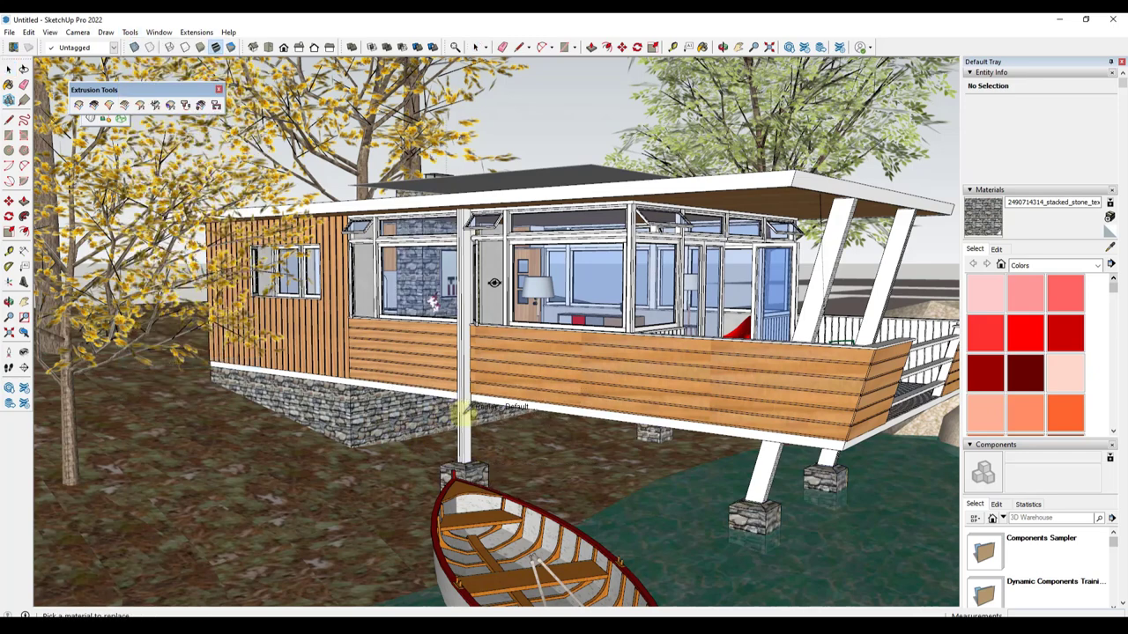
pyautogui.press('space')
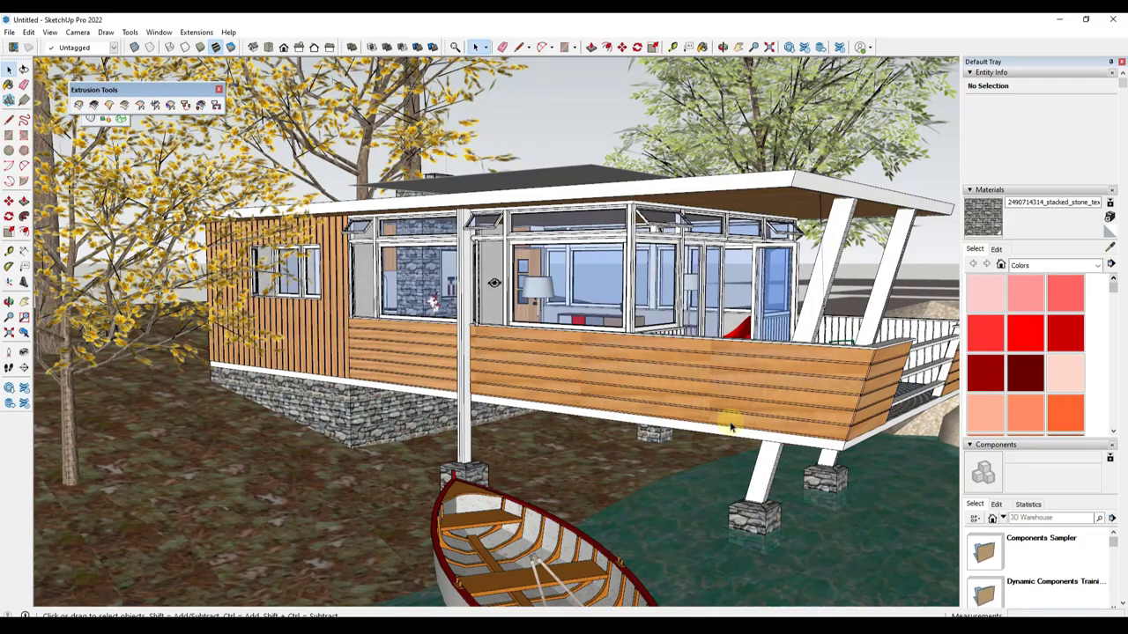
pyautogui.moveTo(731, 427); pyautogui.dragTo(662, 335, button='middle')
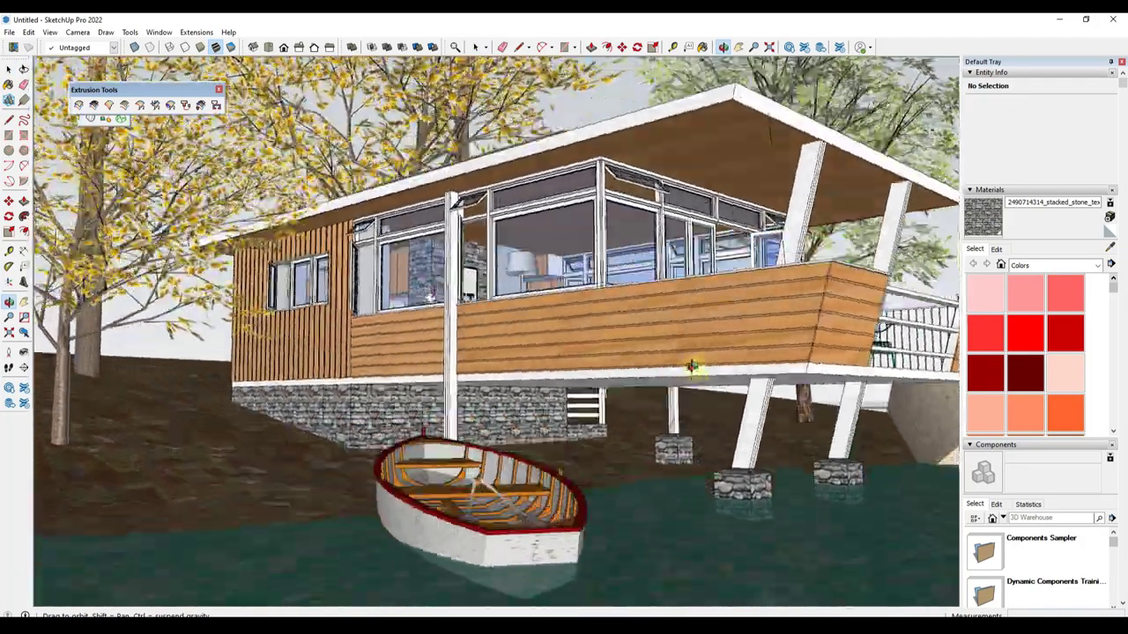
pyautogui.moveTo(692, 365); pyautogui.dragTo(659, 390, button='middle')
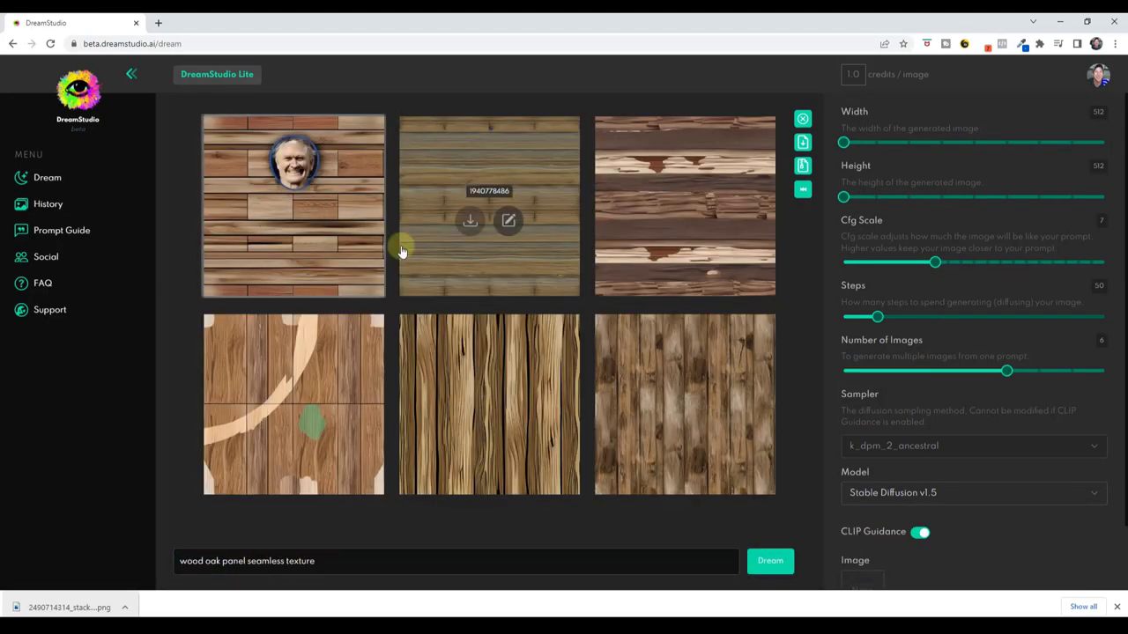
# - Download the bottom-right wood texture and start repositioning it on the wood panel
pyautogui.click(666, 416)
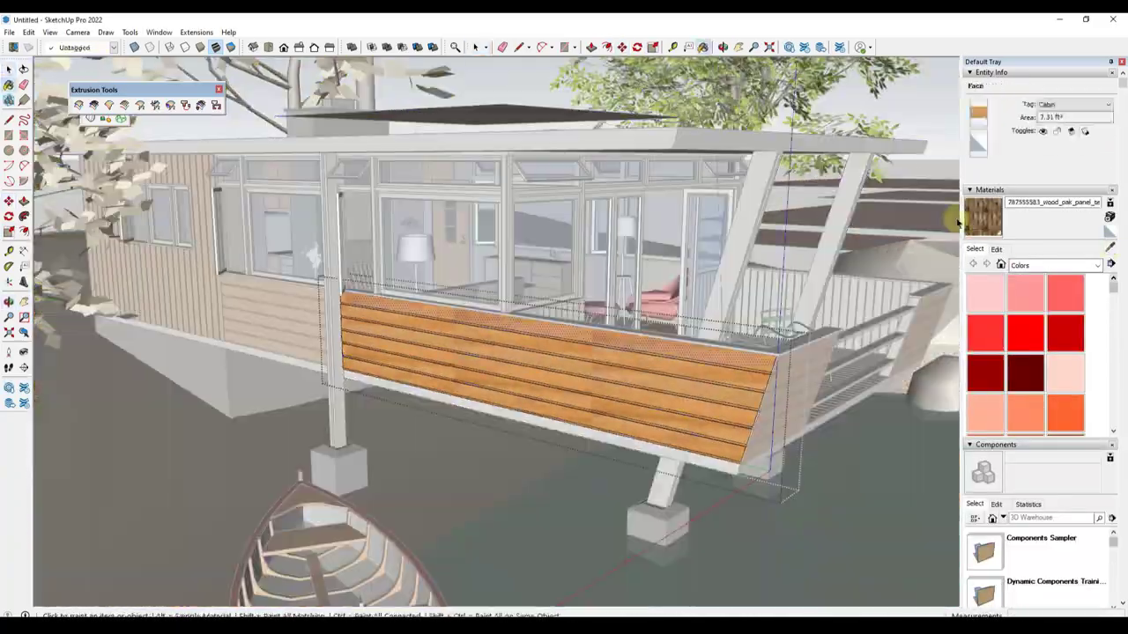
pyautogui.rightClick(496, 319)
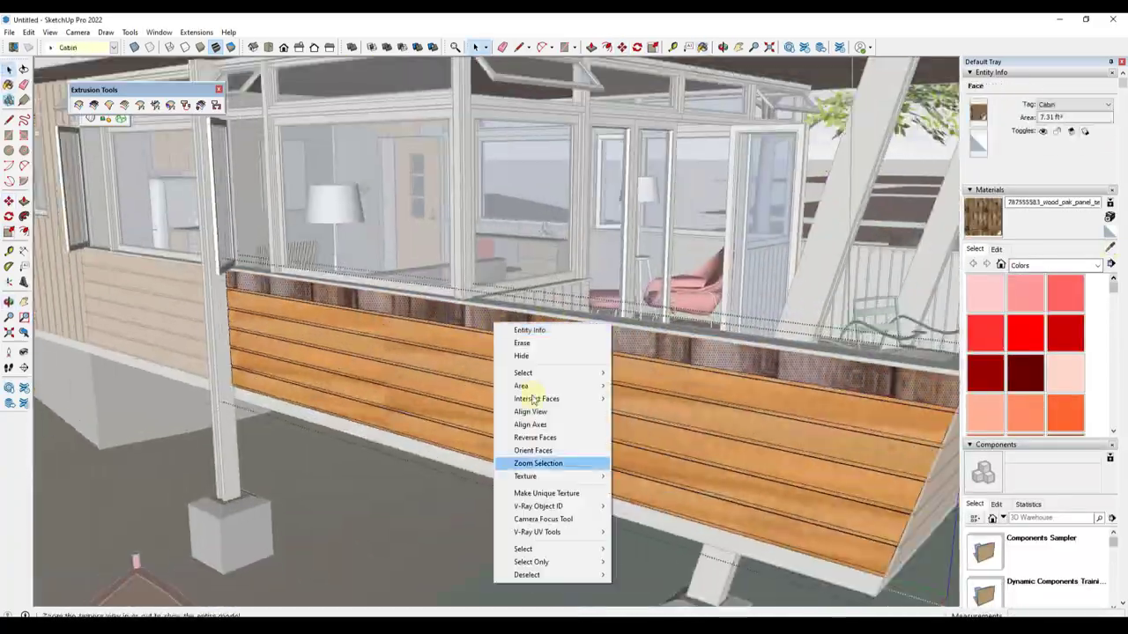
pyautogui.click(607, 364)
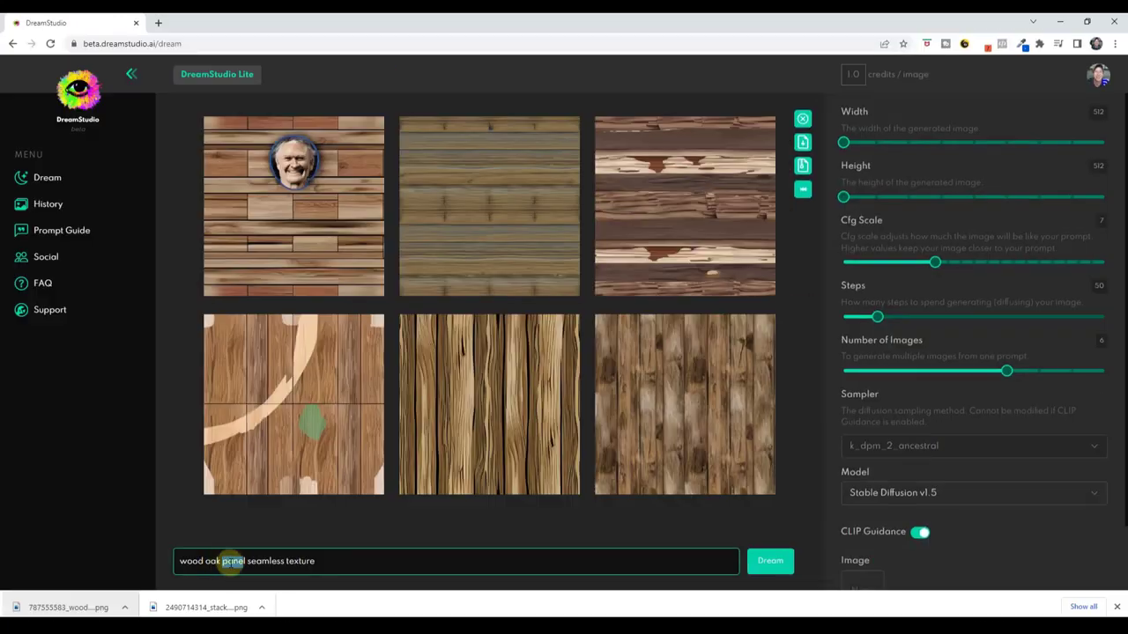
# - Generate a new wood batch, then regenerate with 'oak' removed from the prompt
pyautogui.press('Return')
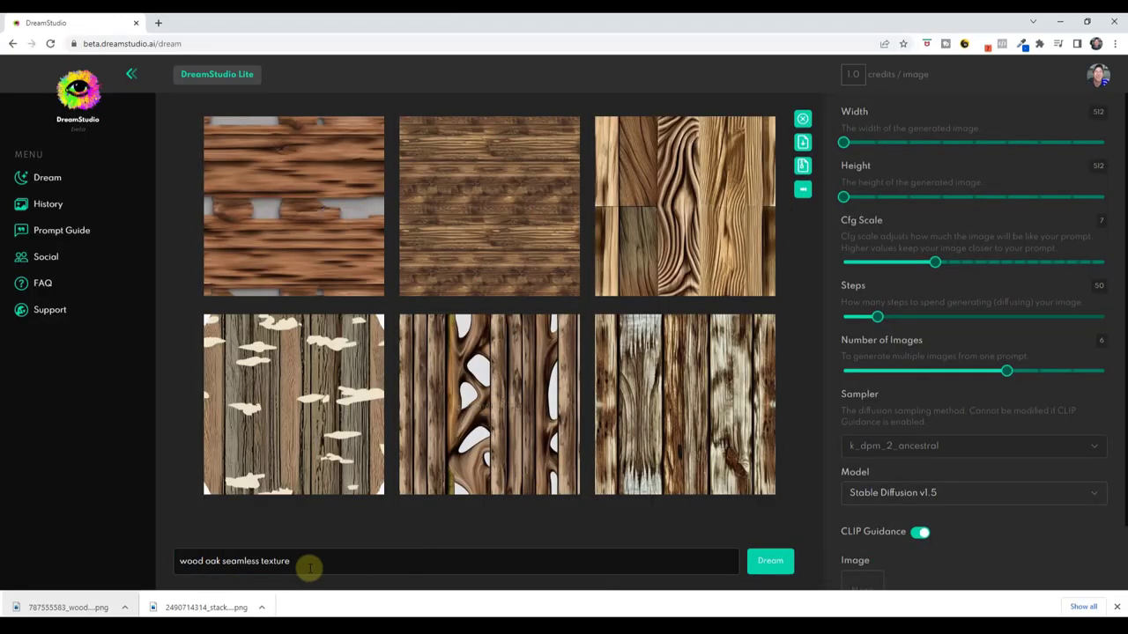
pyautogui.doubleClick(213, 561)
pyautogui.press('BackSpace')
pyautogui.press('Return')
# - Replace the prompt with 'wood plank seamless texture' and generate
pyautogui.hotkey('ctrl', 'a')
pyautogui.press('BackSpace')
pyautogui.write('wood plank seamless texture')
pyautogui.press('Return')
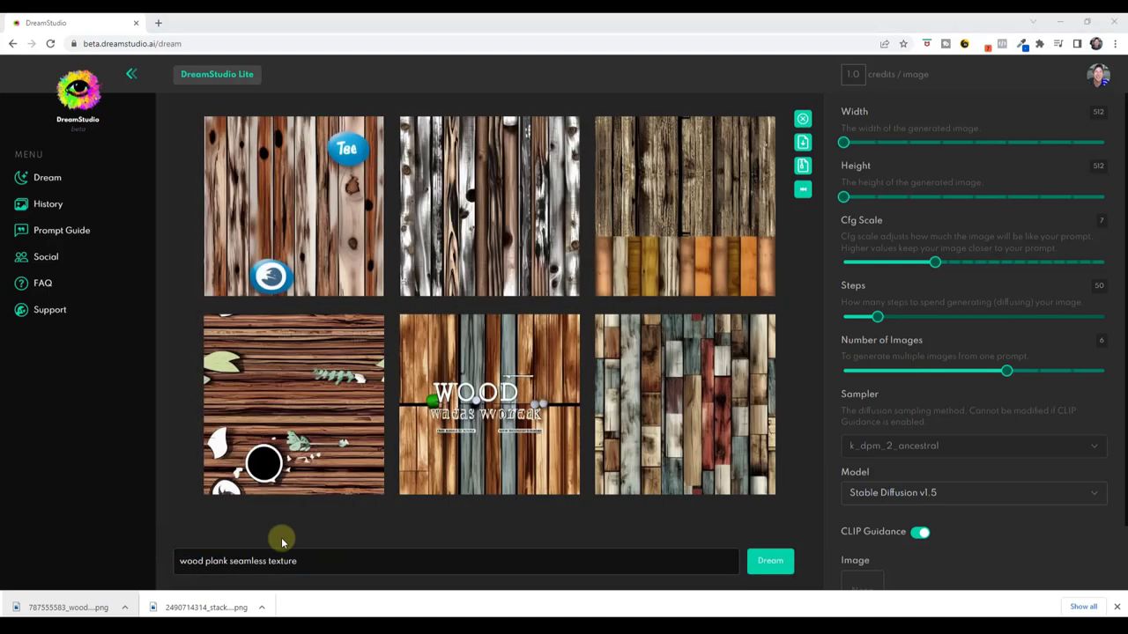
# - Swap 'plank' for 'grain', generate again, and dismiss the not-enough-credits notice
pyautogui.doubleClick(215, 561)
pyautogui.write('grain')
pyautogui.press('Return')
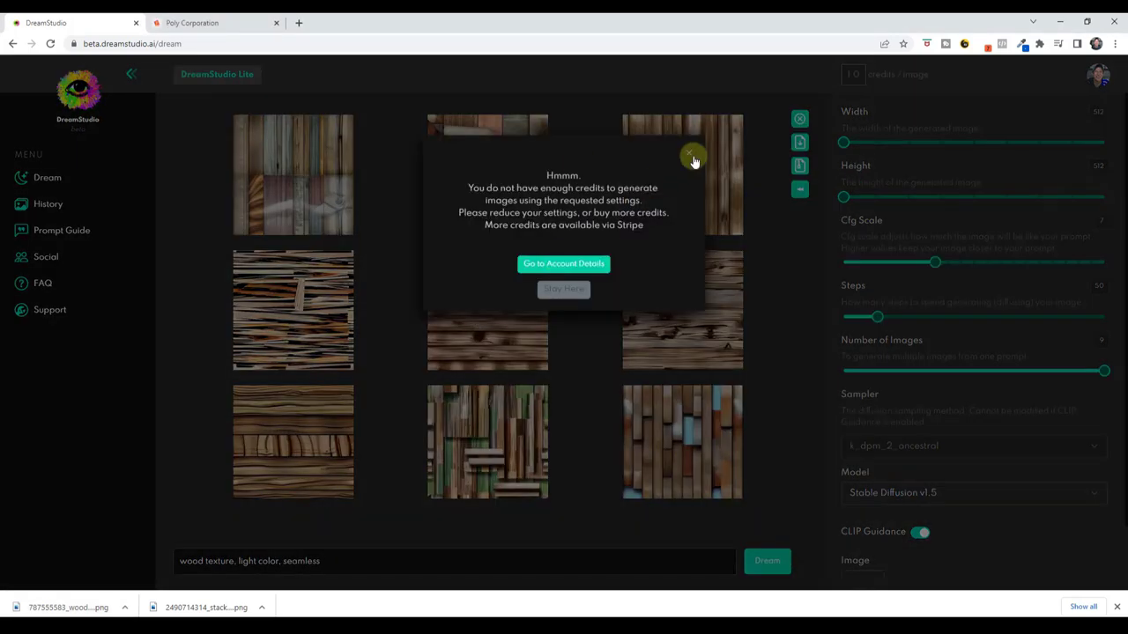
pyautogui.click(693, 156)
pyautogui.click(192, 22)
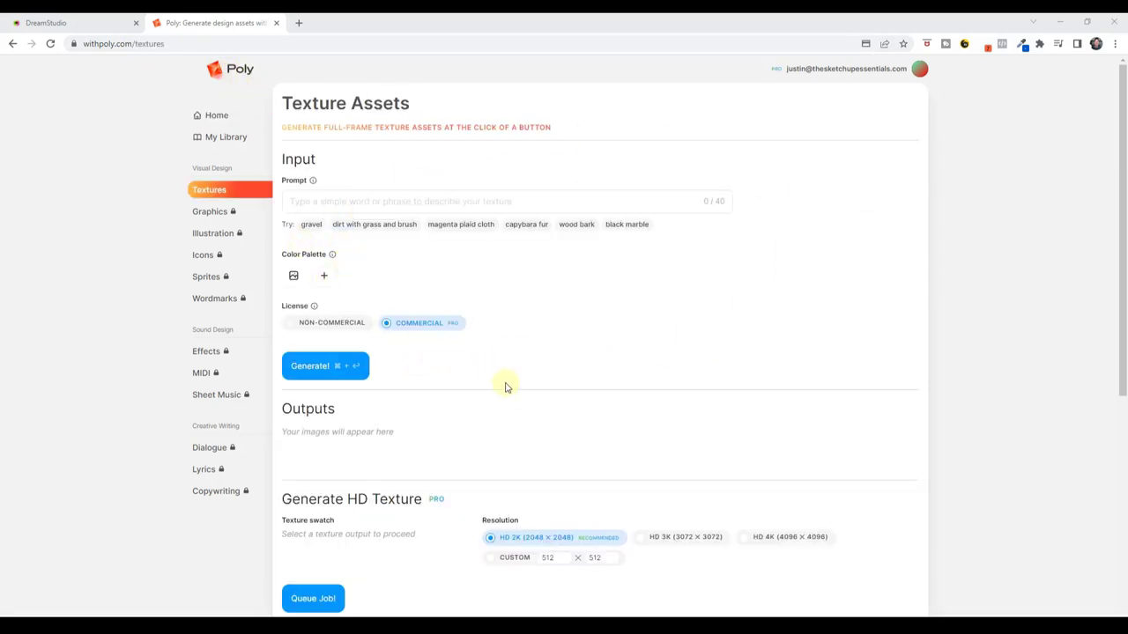
# - Generate Poly textures from the 'light grain wood' suggested prompt
pyautogui.scroll(-1, 608, 427)
pyautogui.scroll(1, 537, 462)
pyautogui.click(352, 198)
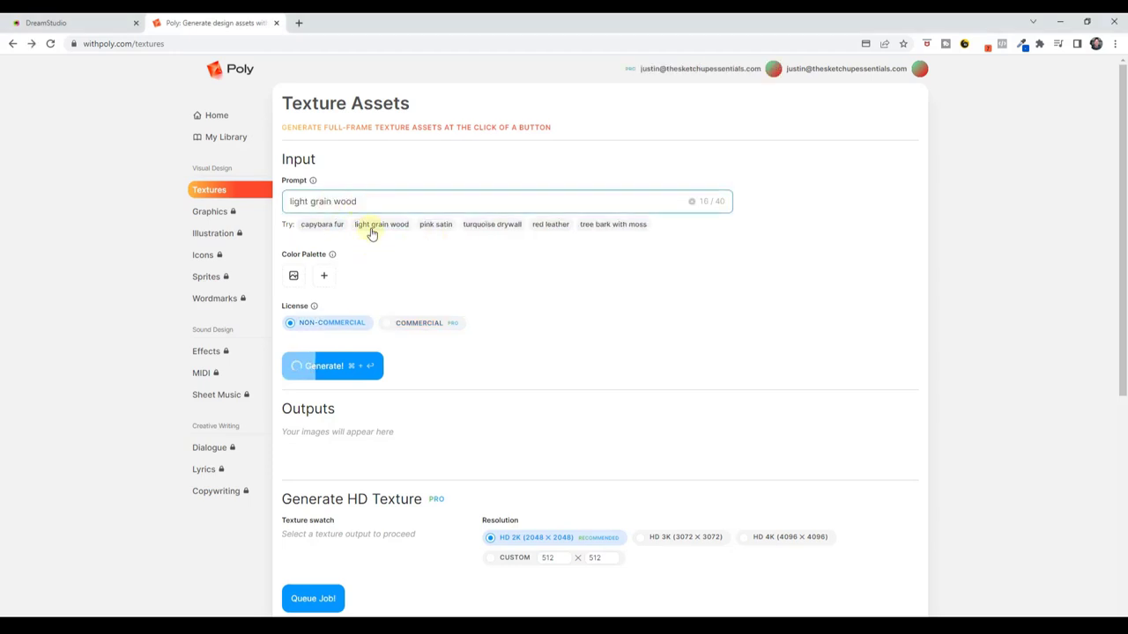
pyautogui.click(371, 227)
pyautogui.click(326, 370)
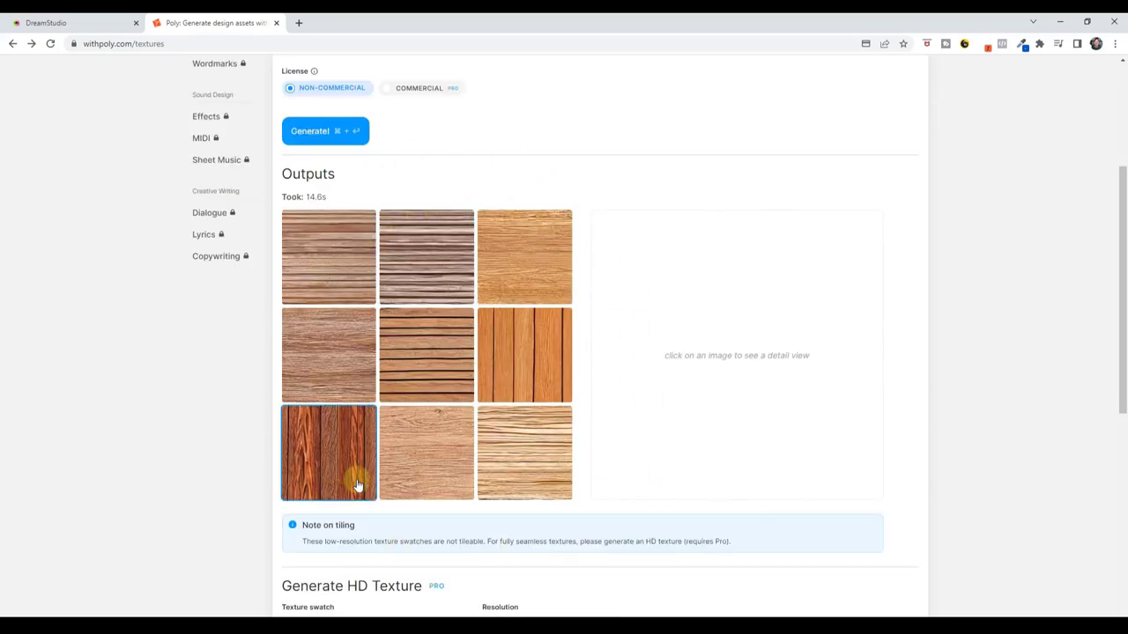
# - Pick the pale middle-bottom wood swatch and queue an HD 2K (2048 × 2048) job
pyautogui.scroll(-1, 708, 279)
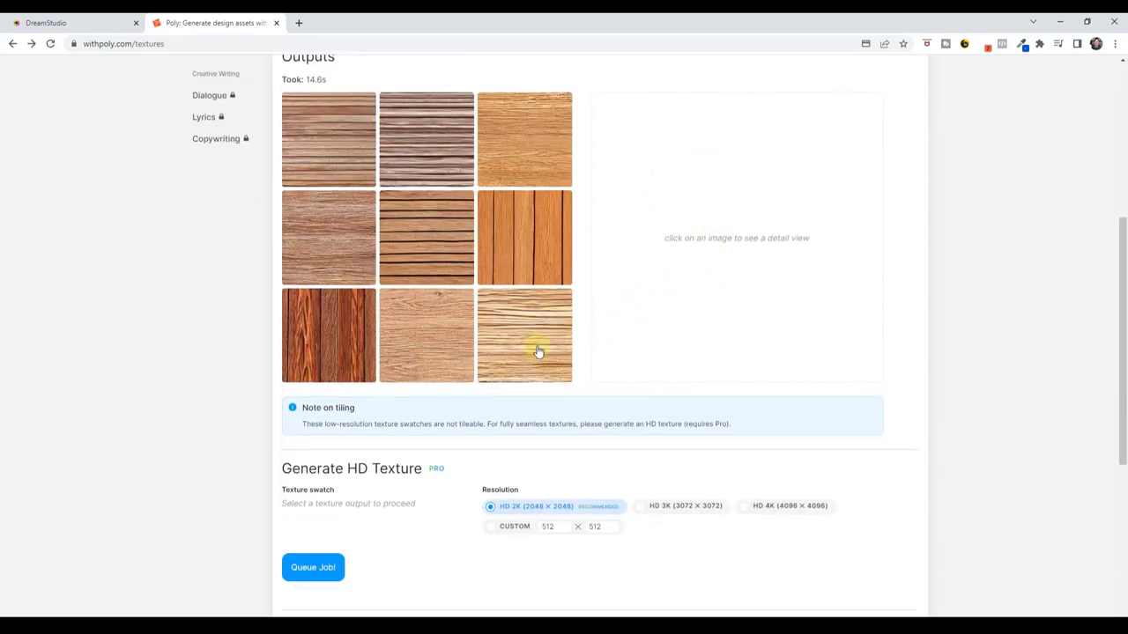
pyautogui.click(429, 349)
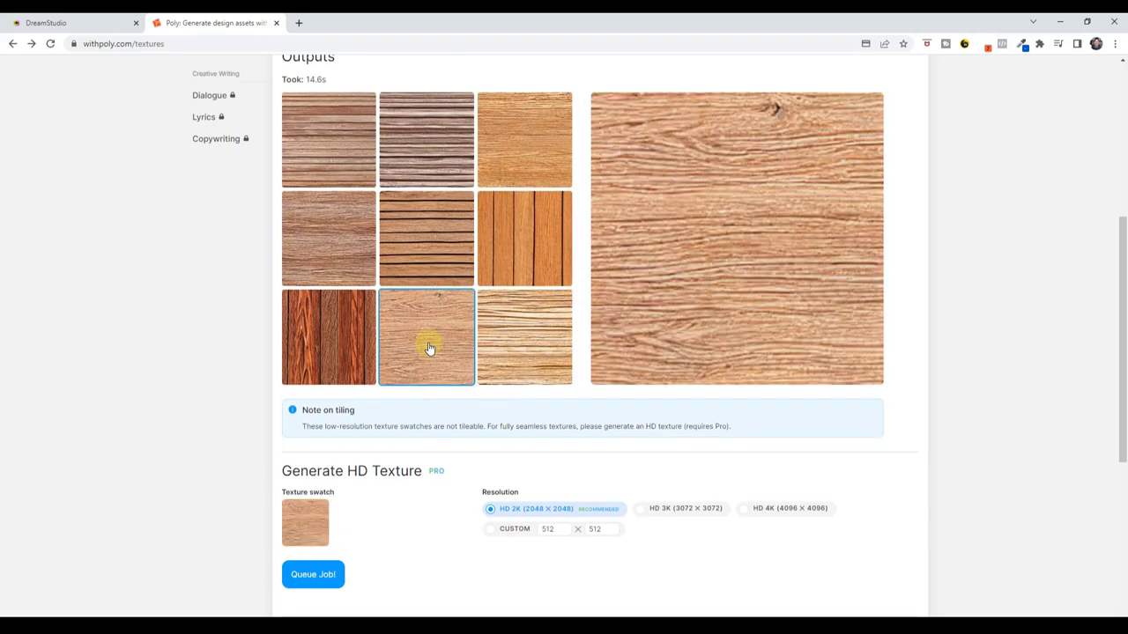
pyautogui.scroll(-2, 579, 262)
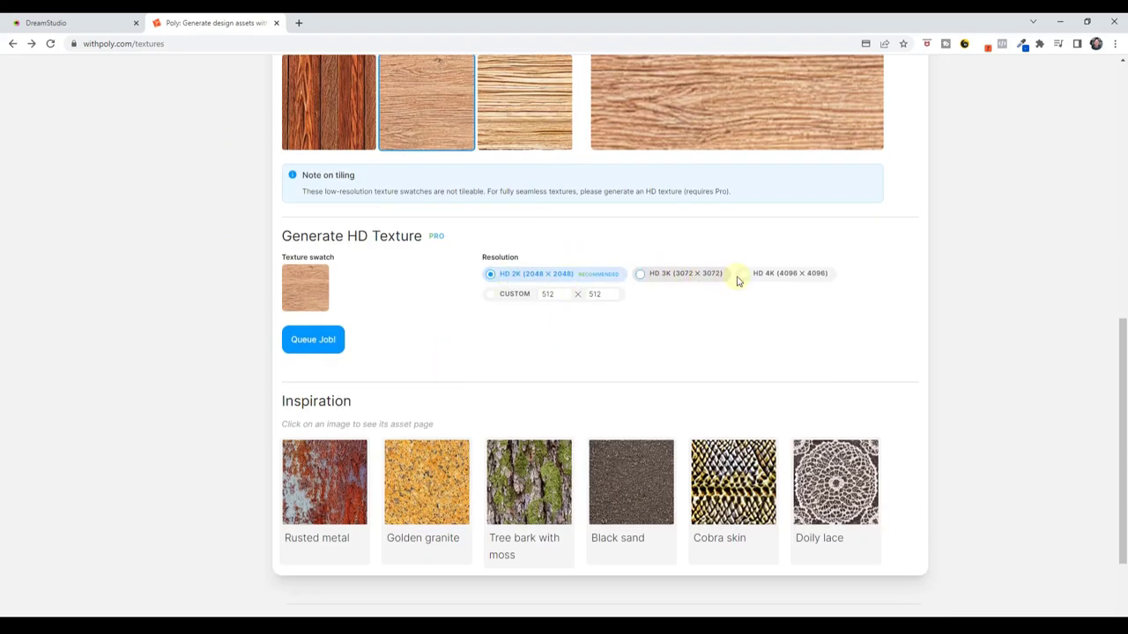
pyautogui.click(314, 344)
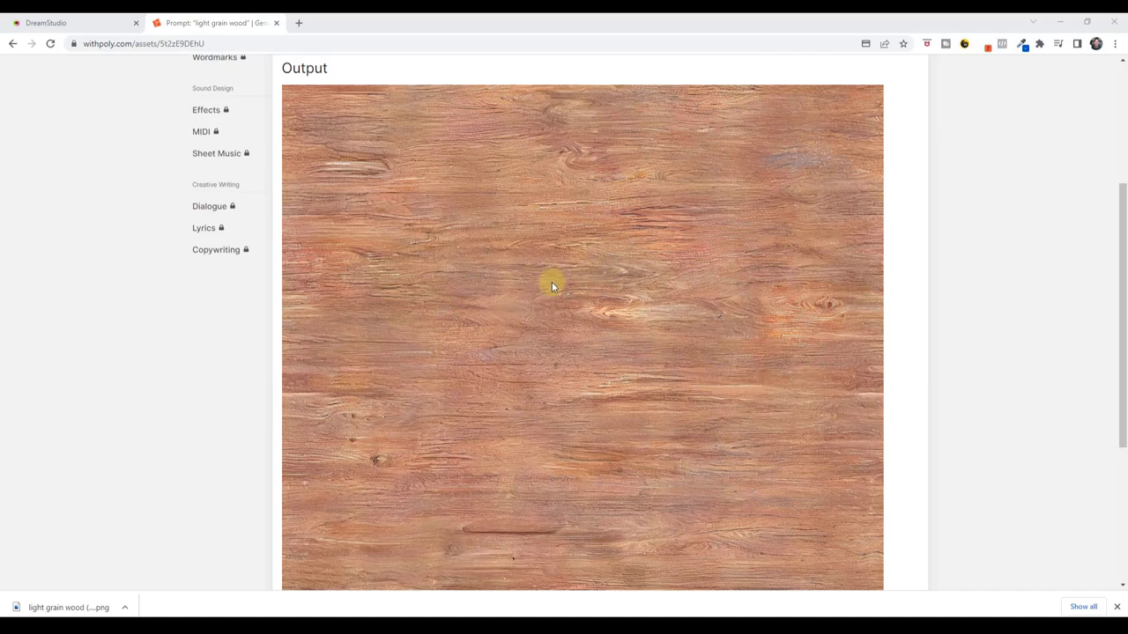
# - Scroll the finished HD light grain wood asset page to its output image
pyautogui.scroll(-1, 532, 308)
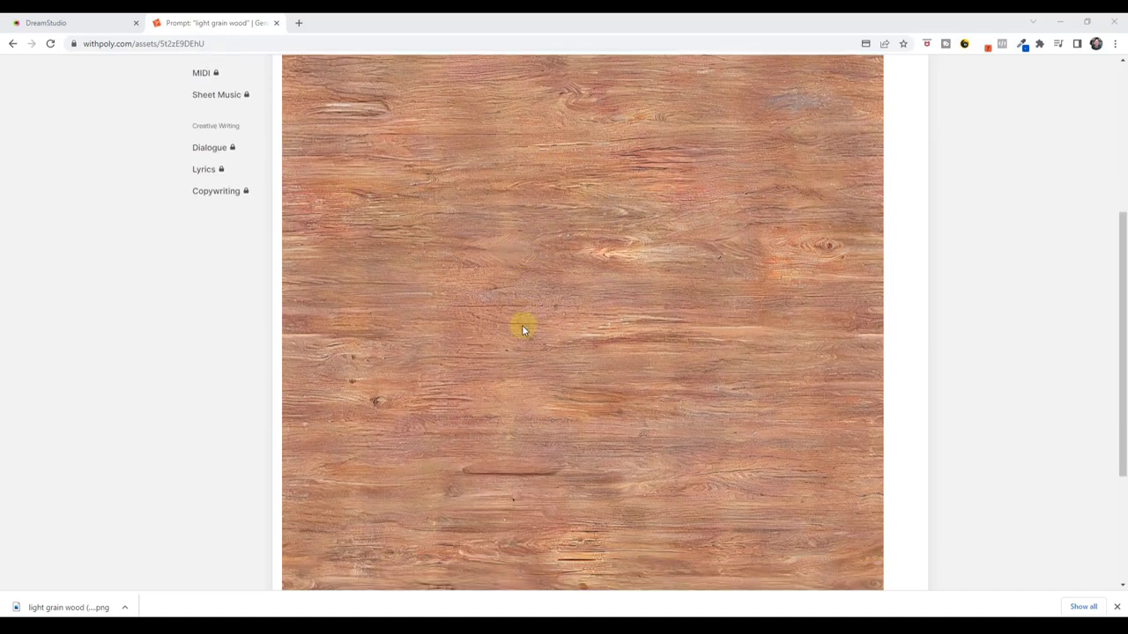
pyautogui.scroll(-2, 527, 339)
pyautogui.scroll(4, 569, 334)
pyautogui.scroll(-3, 570, 338)
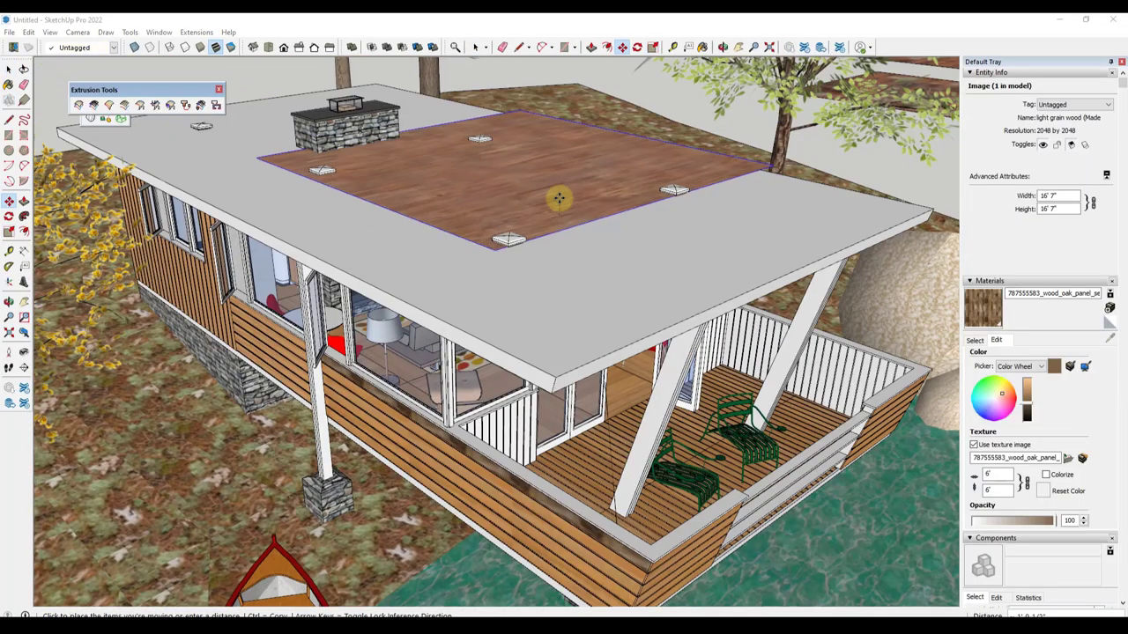
# - Switch to the Paint Bucket for the light grain wood material and orbit down to the deck
pyautogui.rightClick(558, 215)
pyautogui.click(592, 290)
pyautogui.press('b')
pyautogui.moveTo(564, 211)
pyautogui.mouseDown(button='middle')
pyautogui.moveTo(574, 187)
pyautogui.moveTo(567, 423)
pyautogui.mouseUp(button='middle')
pyautogui.scroll(-5, 573, 314)
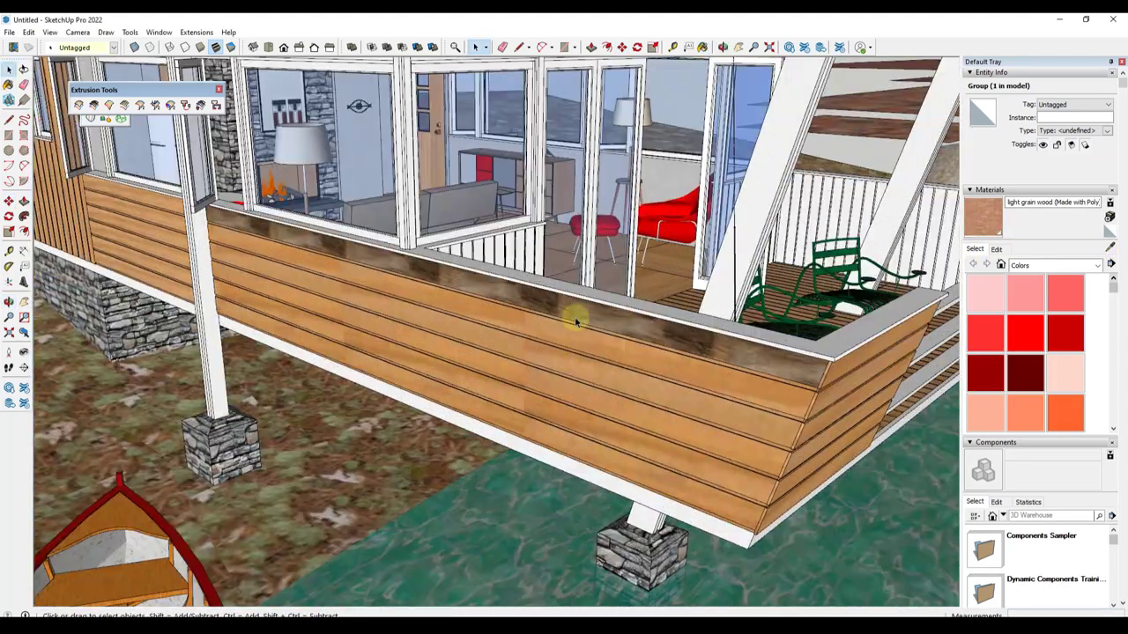
# - Inside the deck group, set the railing face's wood texture to Projected and inspect the deck
pyautogui.doubleClick(604, 302)
pyautogui.rightClick(557, 298)
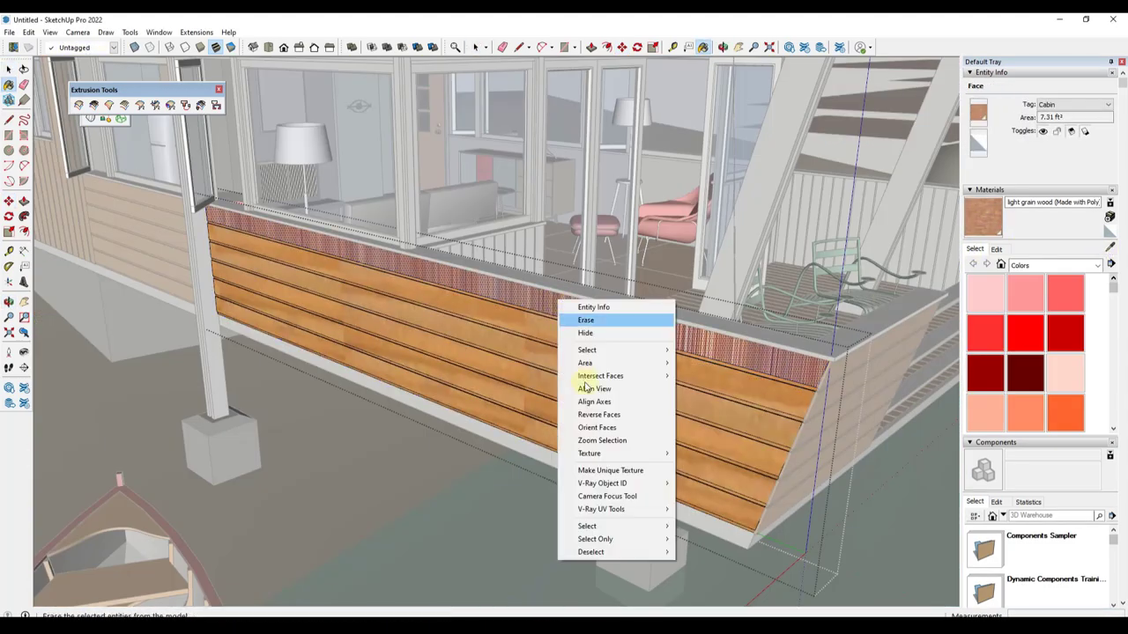
pyautogui.moveTo(616, 453)
pyautogui.click(718, 484)
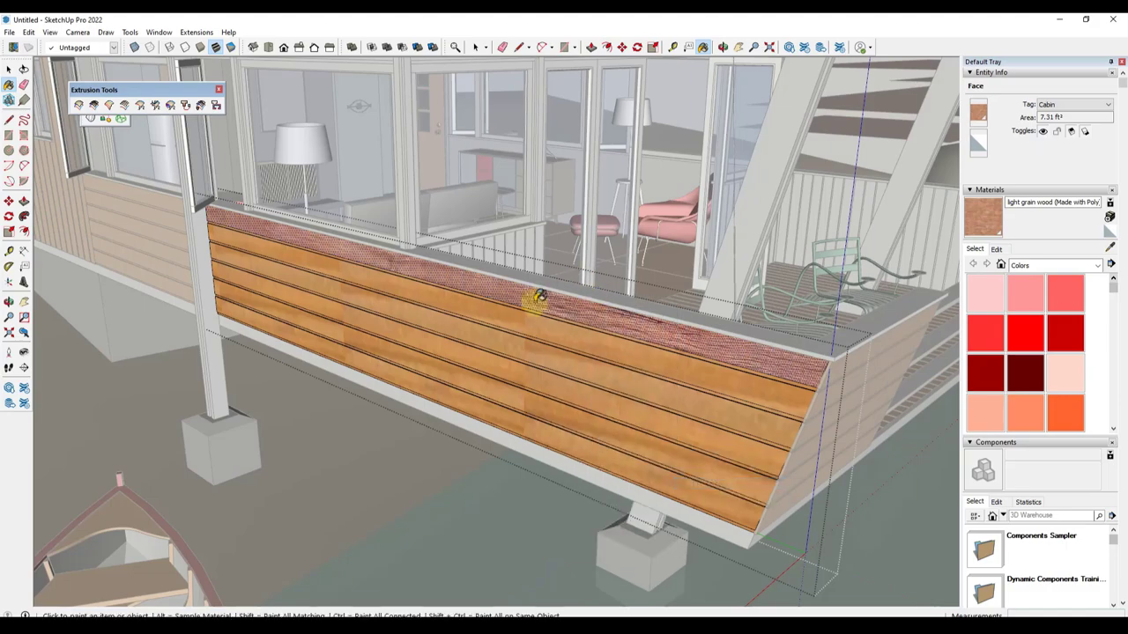
pyautogui.moveTo(573, 314); pyautogui.dragTo(688, 288, button='middle')
pyautogui.scroll(-3, 470, 295)
pyautogui.scroll(-2, 508, 333)
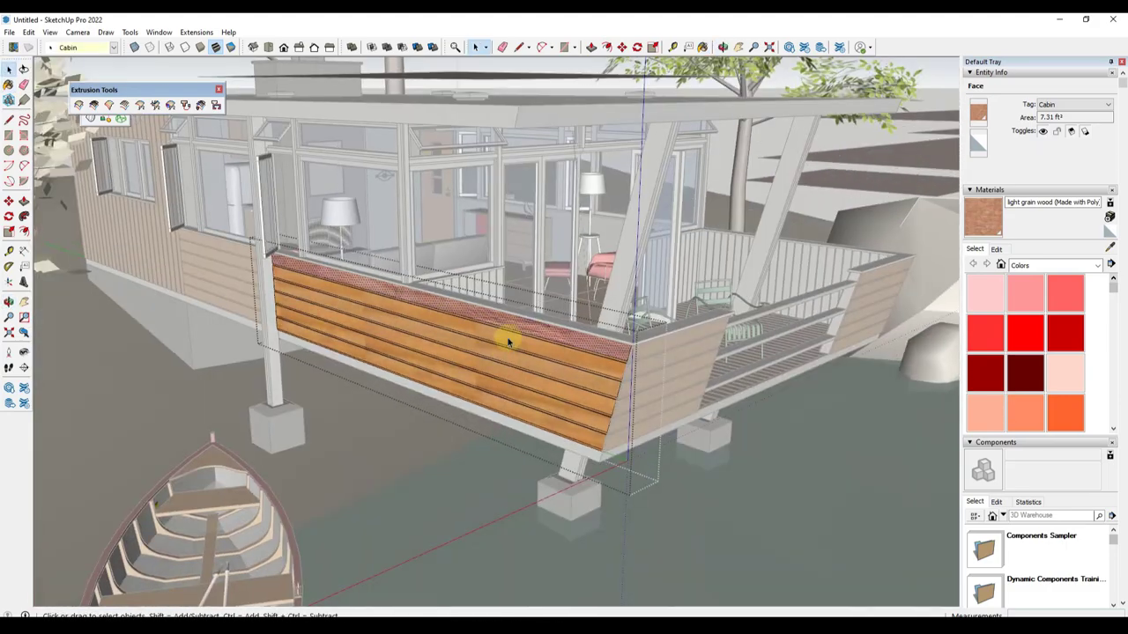
pyautogui.moveTo(508, 332); pyautogui.dragTo(526, 327, button='middle')
pyautogui.scroll(2, 542, 330)
pyautogui.click(129, 33)
# - With Material Replacer, swap red cypress for light grain wood on the deck siding and left cabin wall
pyautogui.moveTo(128, 32)
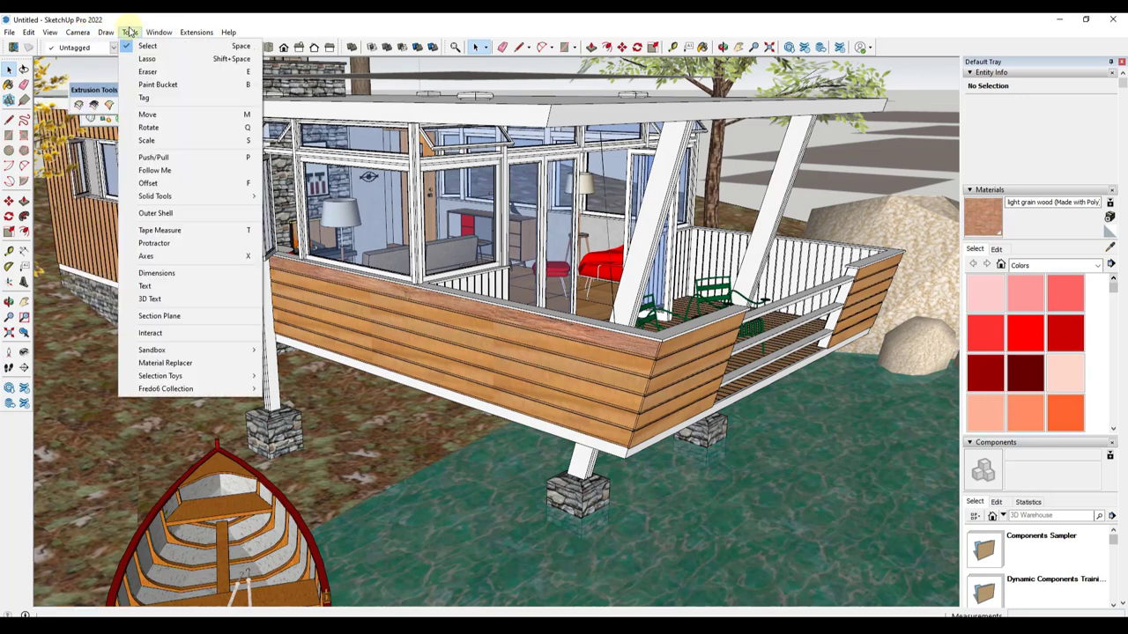
pyautogui.click(176, 363)
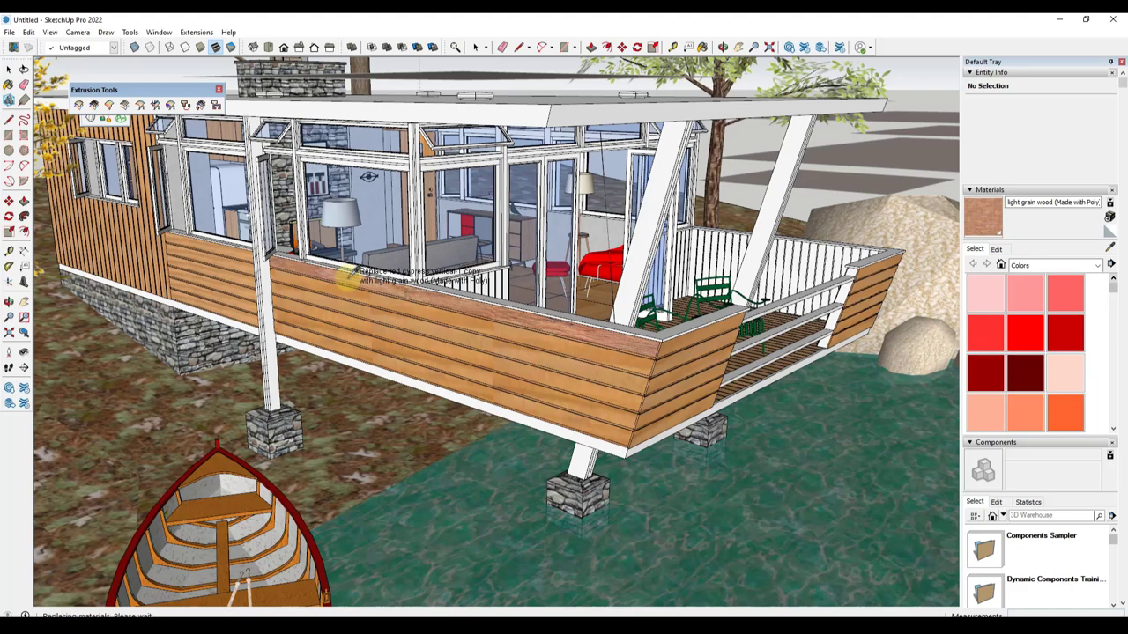
pyautogui.click(351, 275)
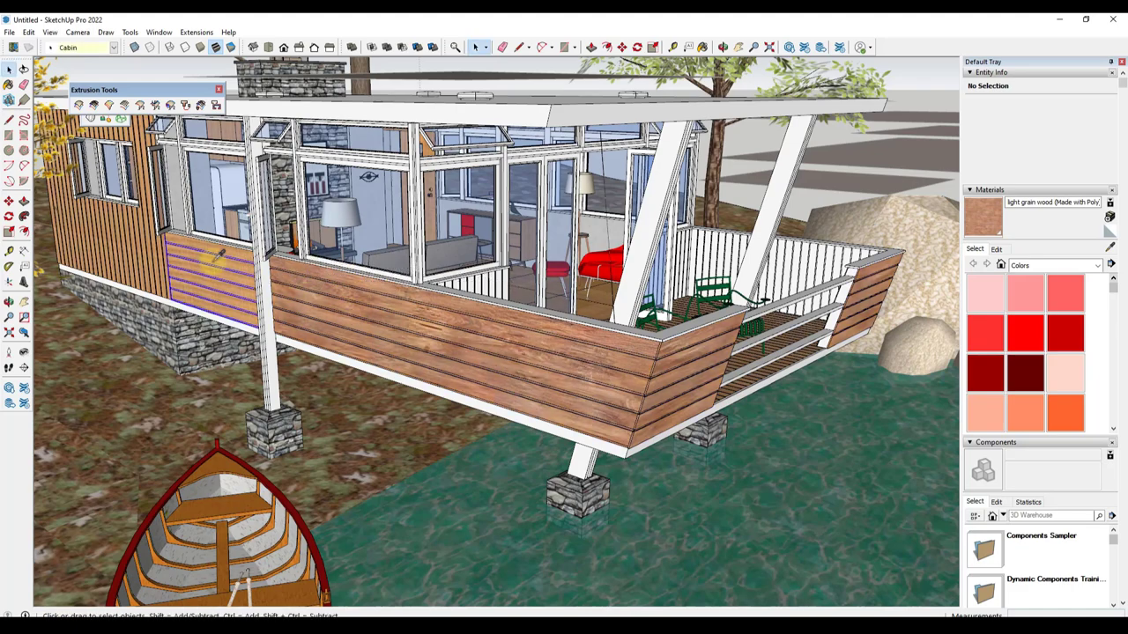
pyautogui.click(212, 262)
pyautogui.scroll(3, 348, 270)
pyautogui.scroll(6, 343, 273)
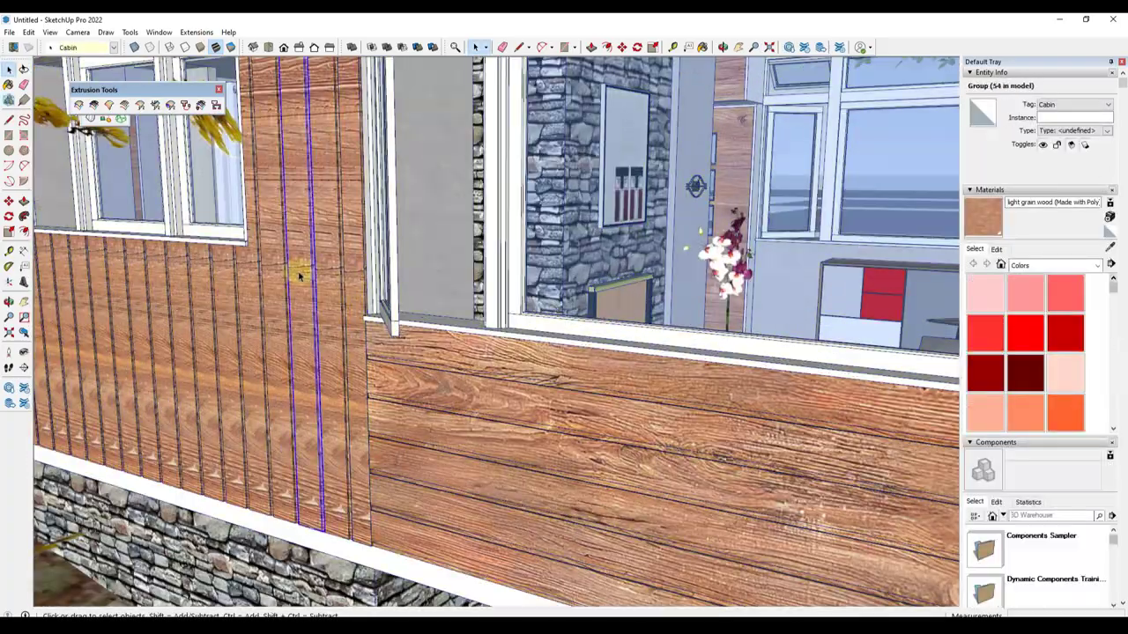
pyautogui.scroll(3, 344, 287)
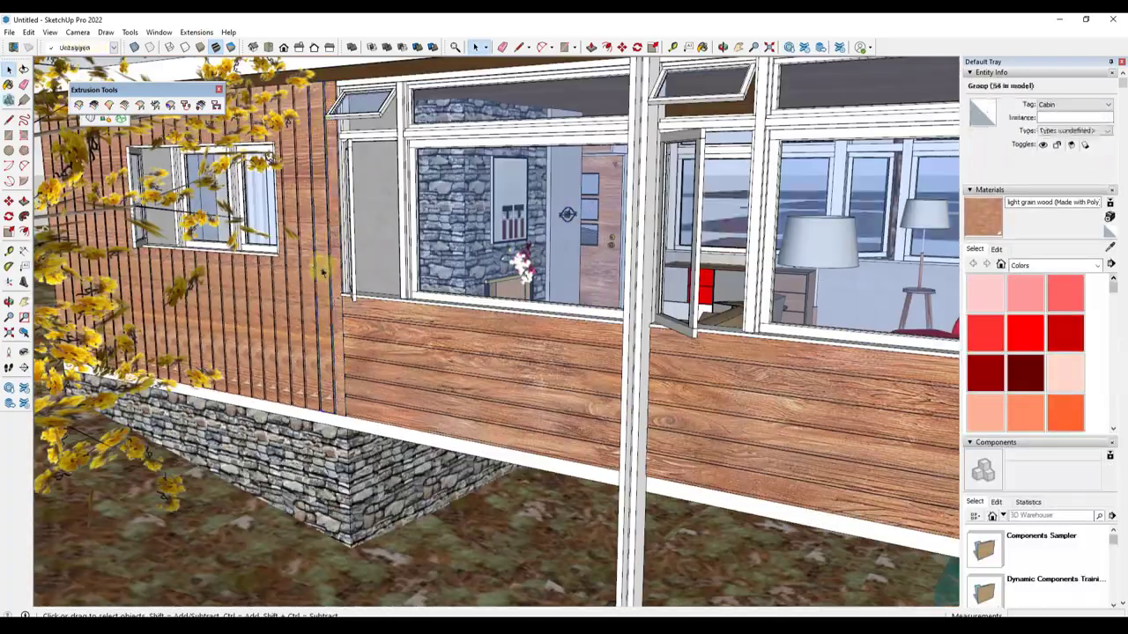
pyautogui.scroll(-5, 141, 299)
pyautogui.rightClick(151, 290)
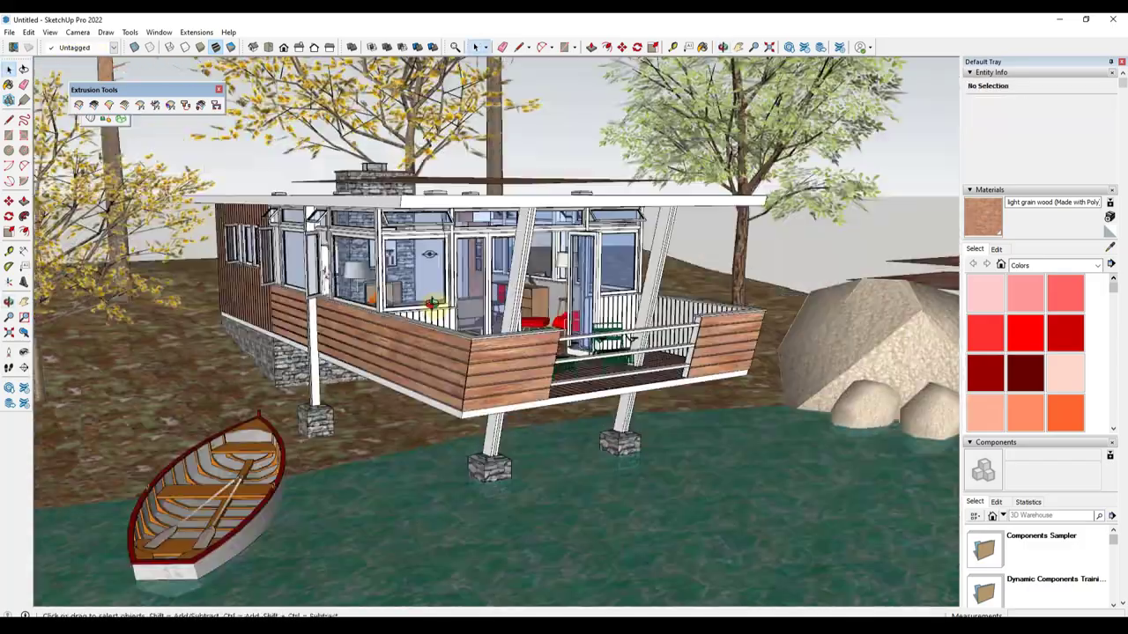
pyautogui.scroll(5, 521, 319)
pyautogui.moveTo(521, 320); pyautogui.dragTo(413, 396, button='middle')
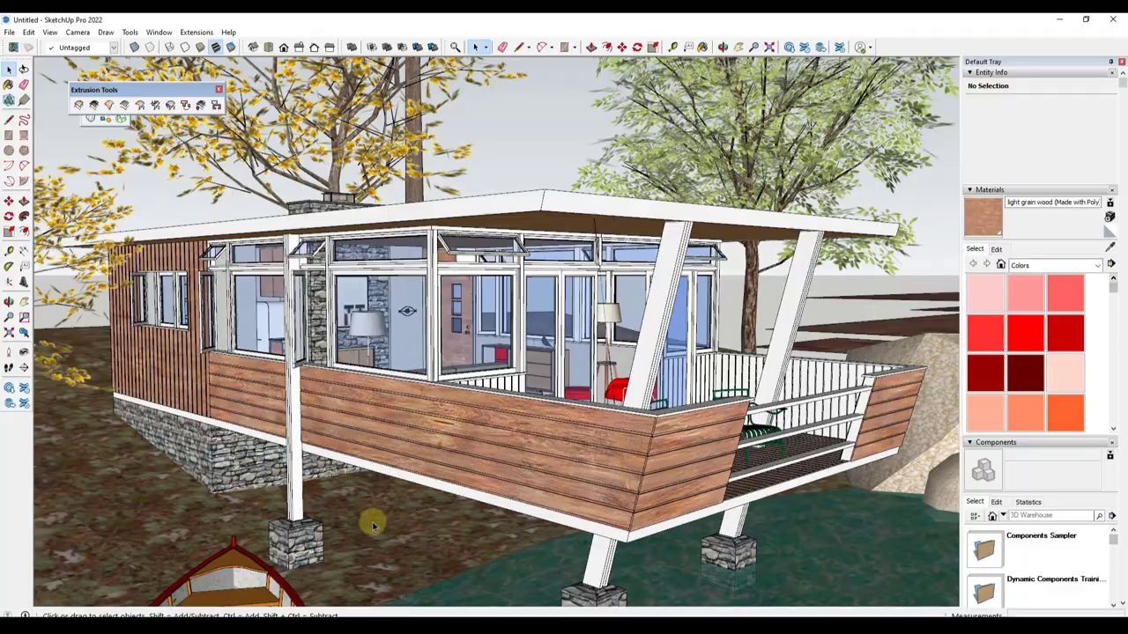
pyautogui.moveTo(374, 526); pyautogui.dragTo(256, 476, button='middle')
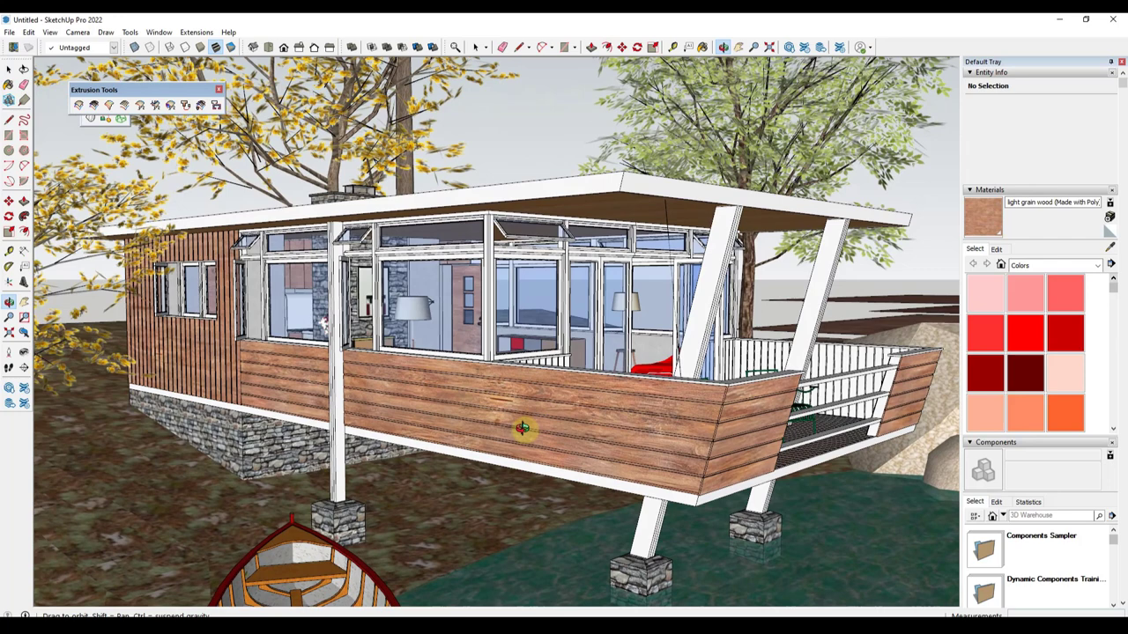